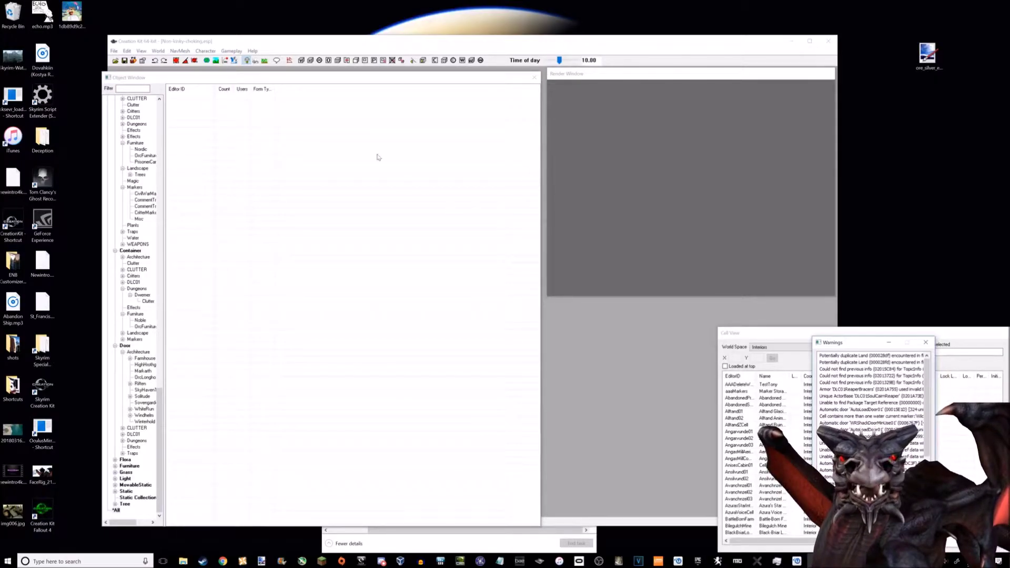
Step: Move the Object, Cell View and Warnings windows aside, close Warnings, and raise the Render Window
left_click_drag(395, 78, 394, 72)
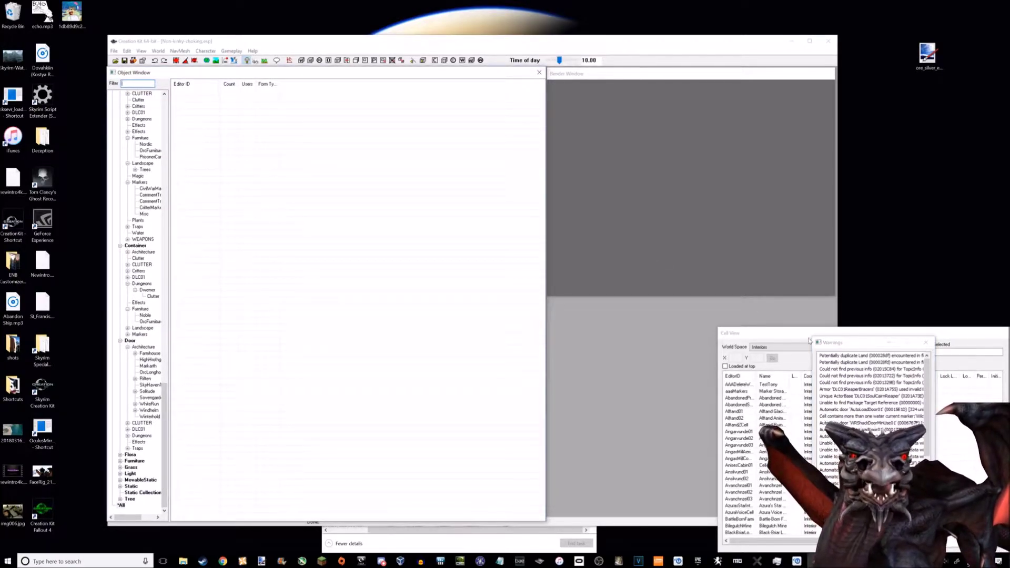
left_click_drag(800, 337, 628, 307)
left_click_drag(872, 342, 904, 299)
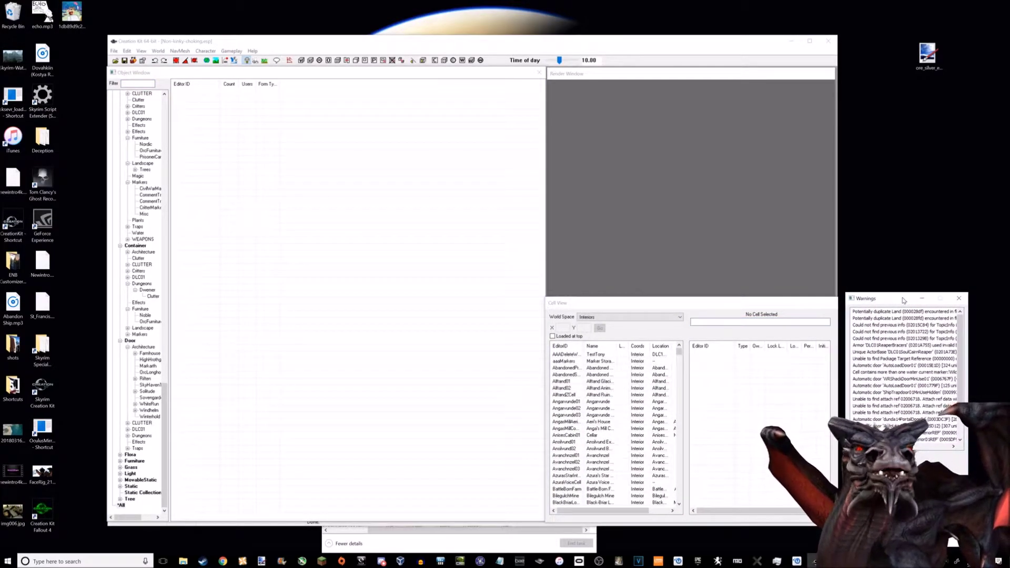
left_click(965, 300)
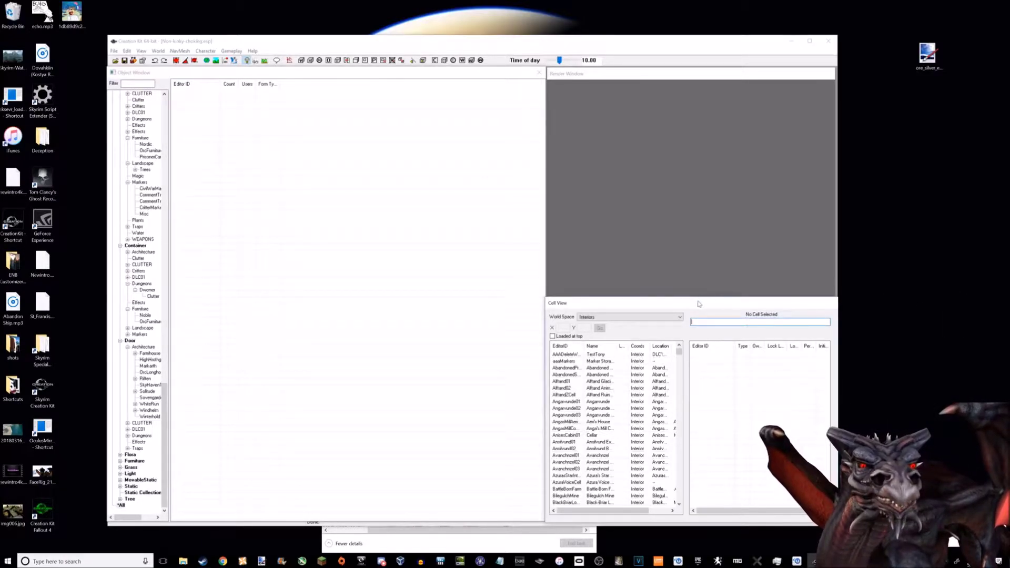
mouse_move(699, 304)
left_mouse_down()
mouse_move(719, 308)
mouse_move(702, 303)
left_mouse_up()
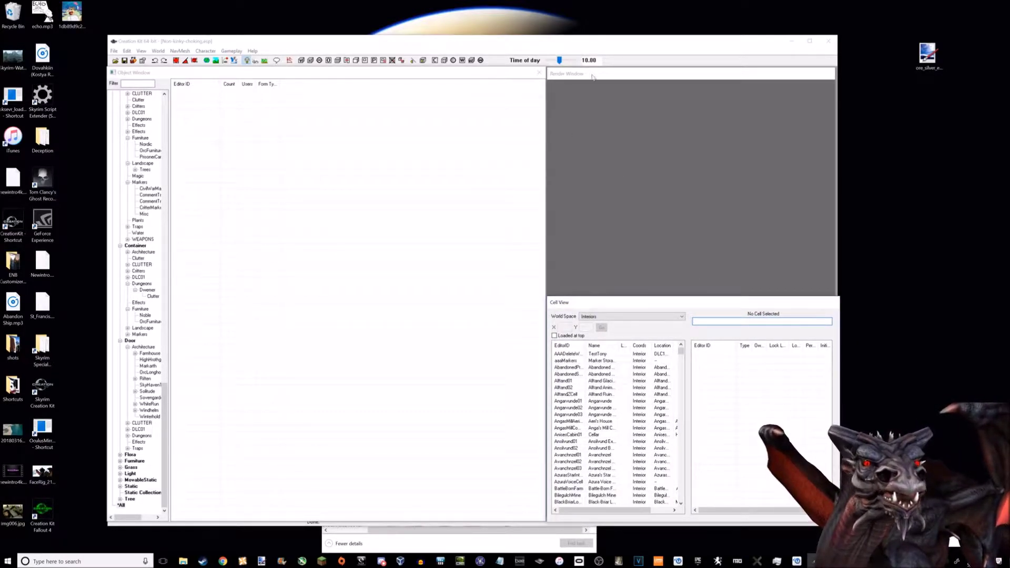
left_click(590, 78)
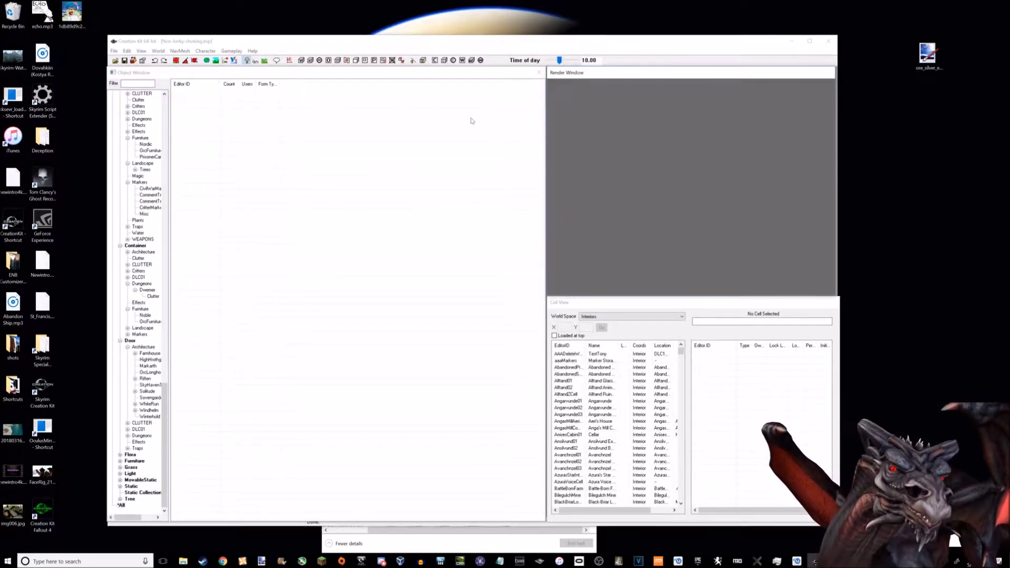
Step: Collapse WorldObjects, select Magic > Magic Effect, and scroll the records down to the Fire entries
scroll(163, 232, "up", 10)
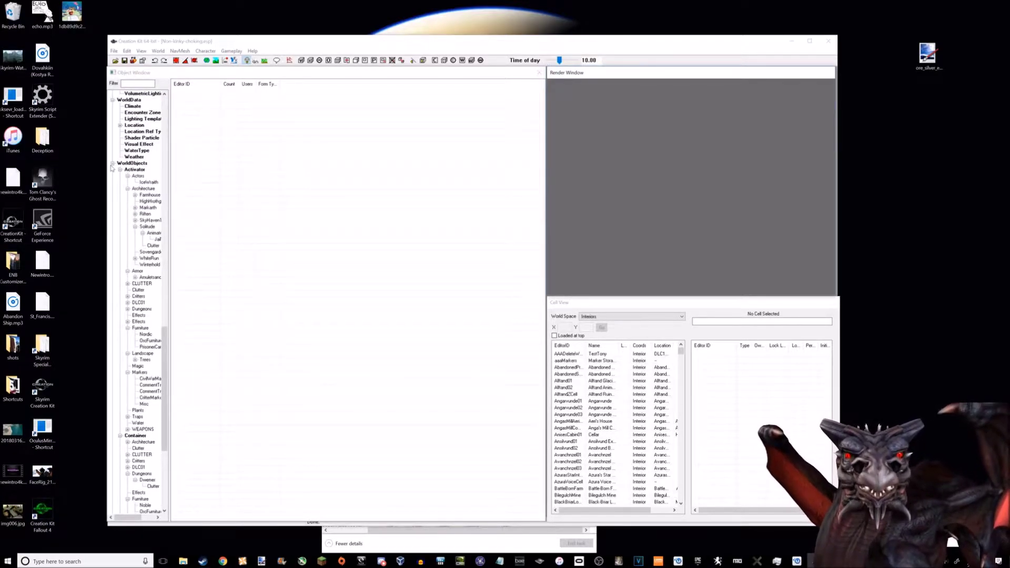
left_click(112, 164)
scroll(129, 210, "up", 2)
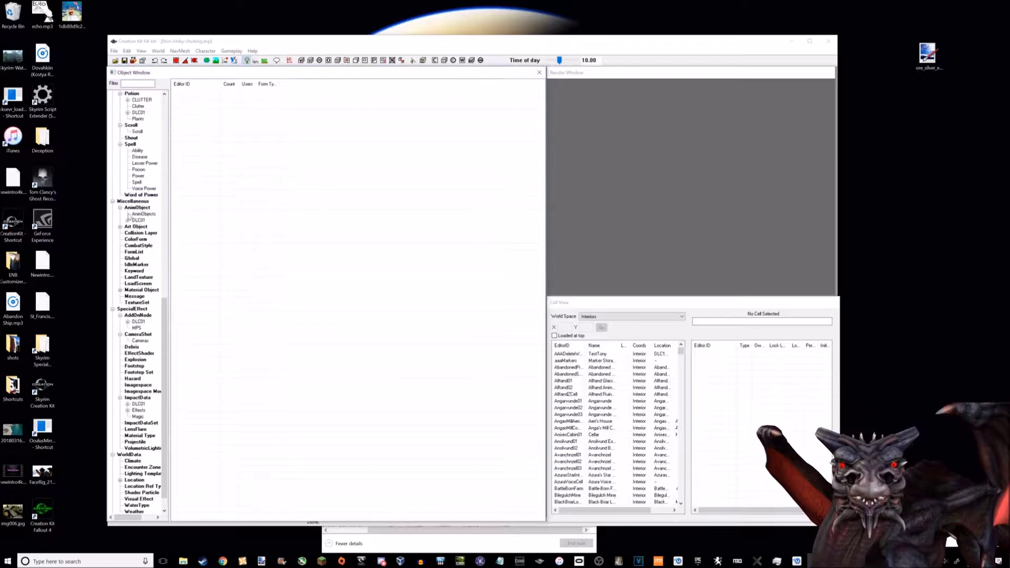
scroll(129, 216, "up", 2)
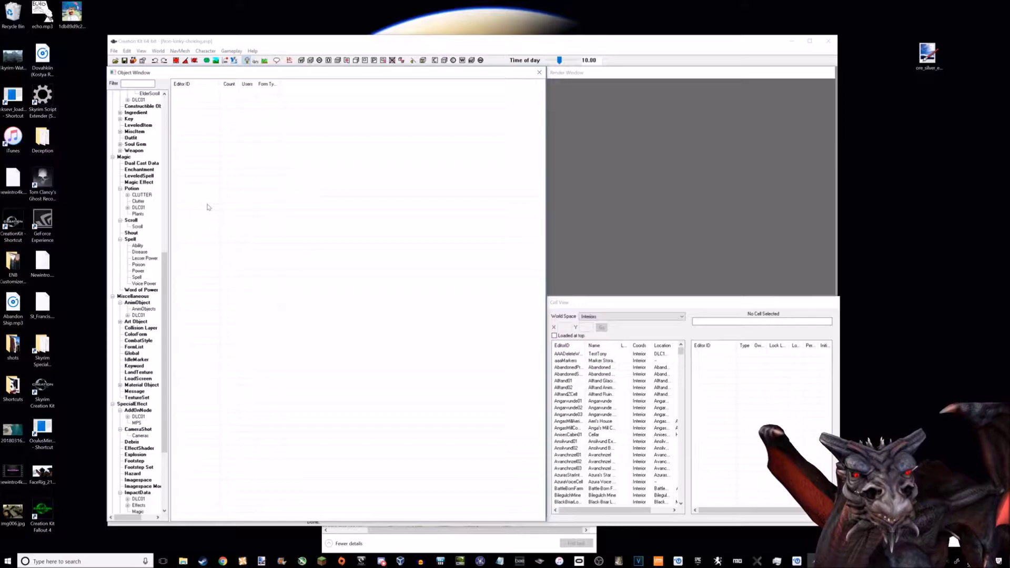
left_click(139, 182)
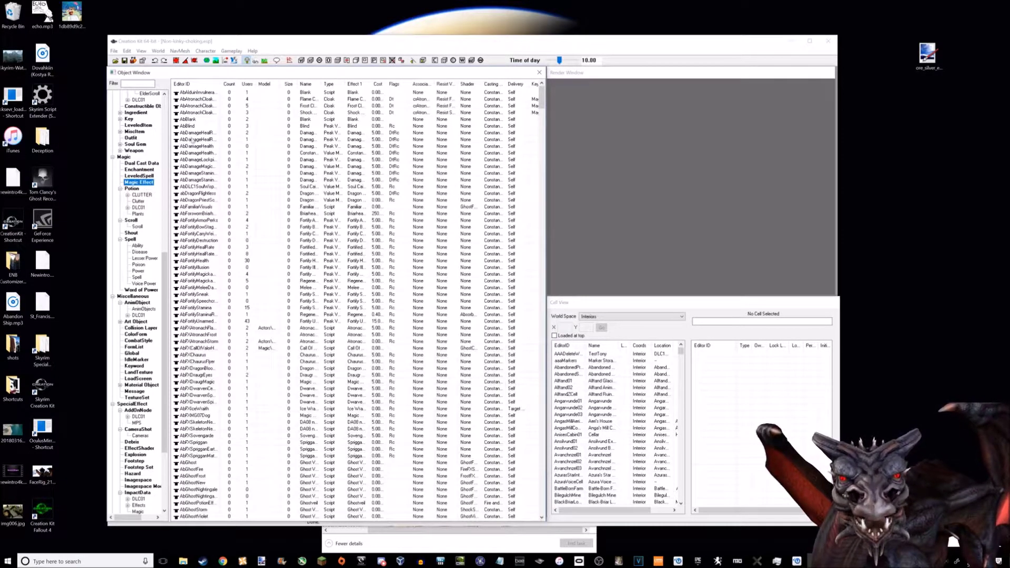
scroll(206, 193, "down", 14)
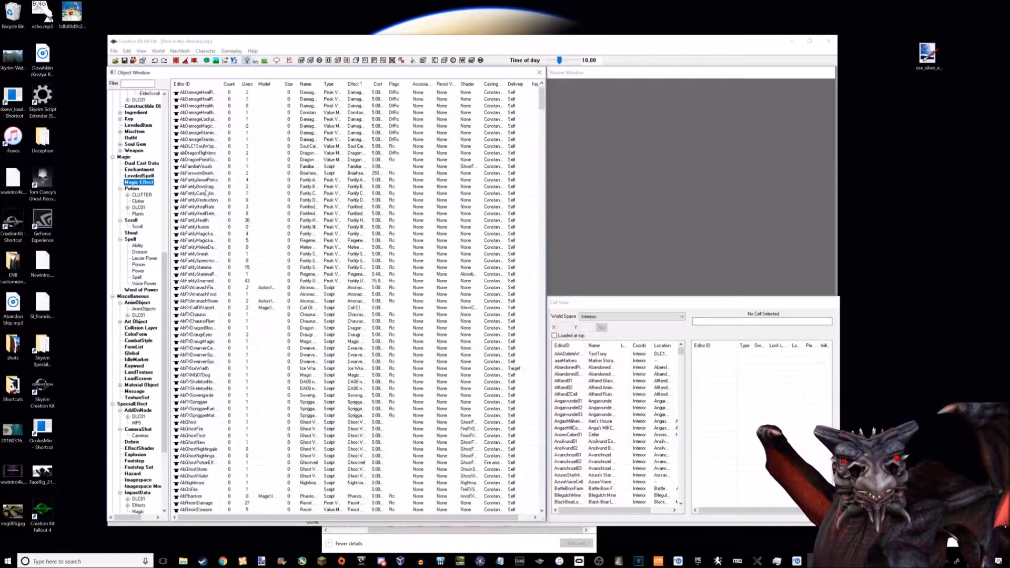
left_click_drag(542, 113, 542, 319)
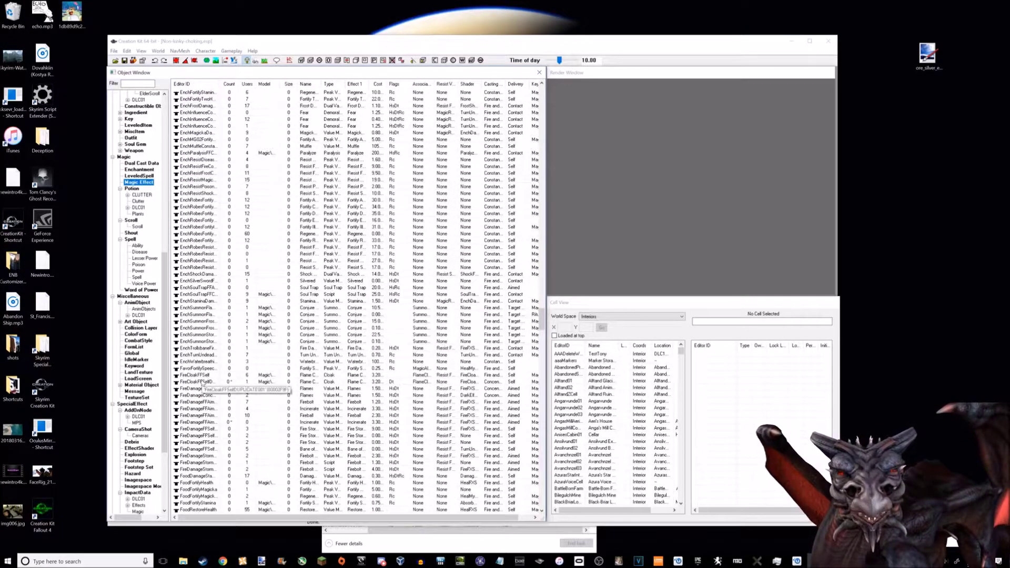
scroll(202, 383, "down", 1)
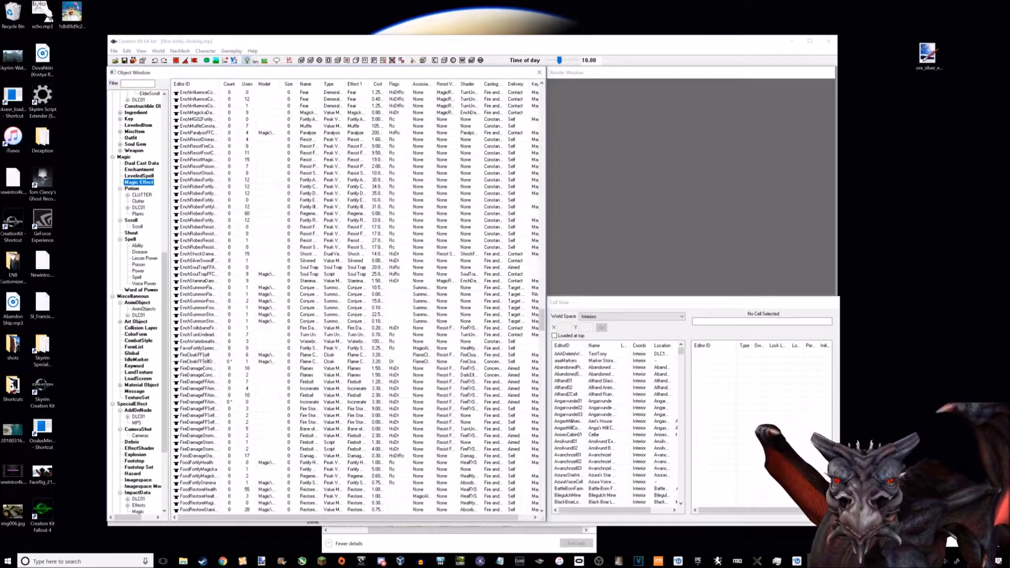
scroll(194, 313, "up", 2)
Step: Filter the object list for 'flame' and open the PerkIntenseFlames (Intense Flames Fear) effect
left_click(138, 83)
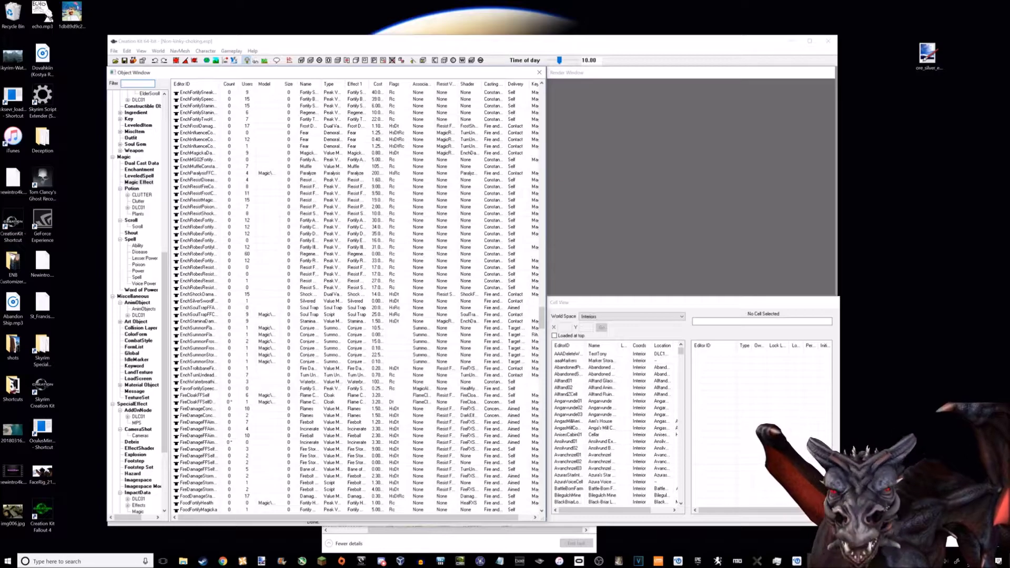
type("flame")
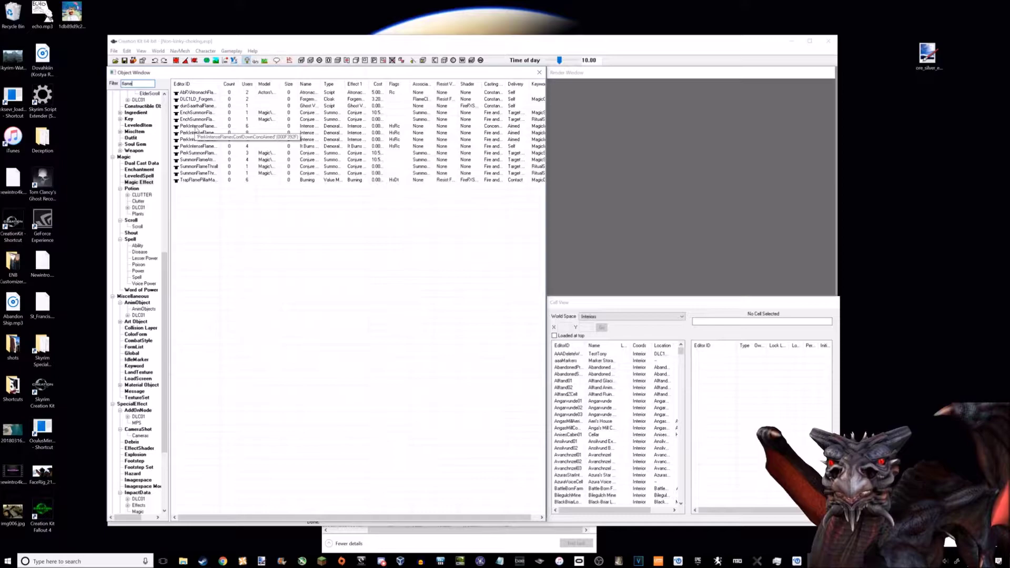
left_click(198, 127)
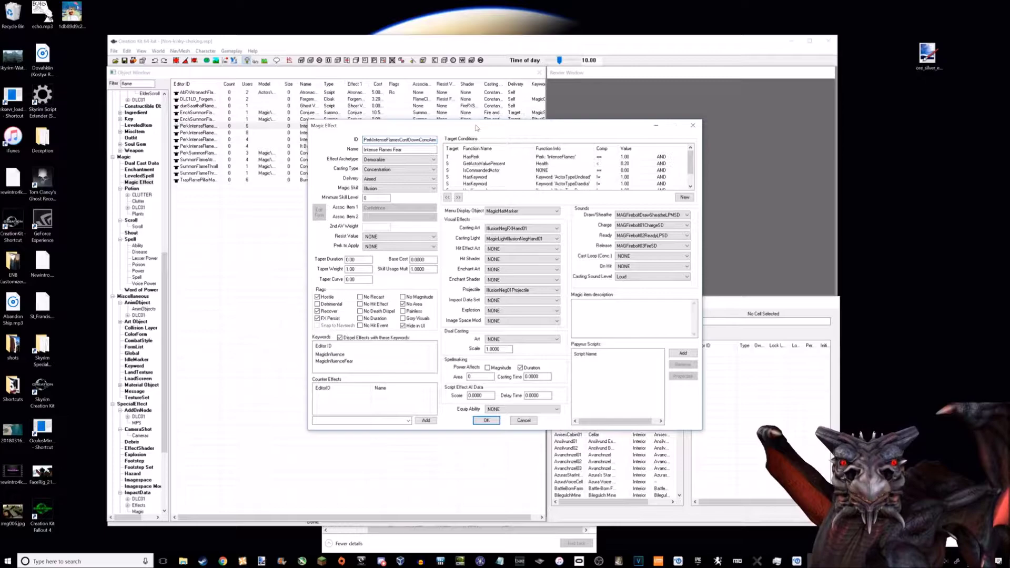
left_click_drag(479, 125, 388, 139)
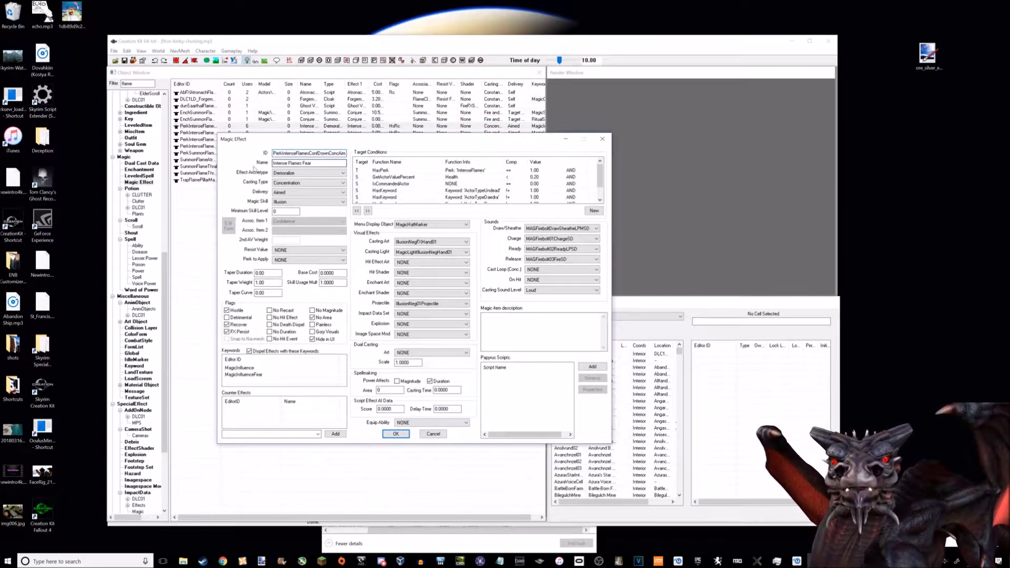
left_click(299, 173)
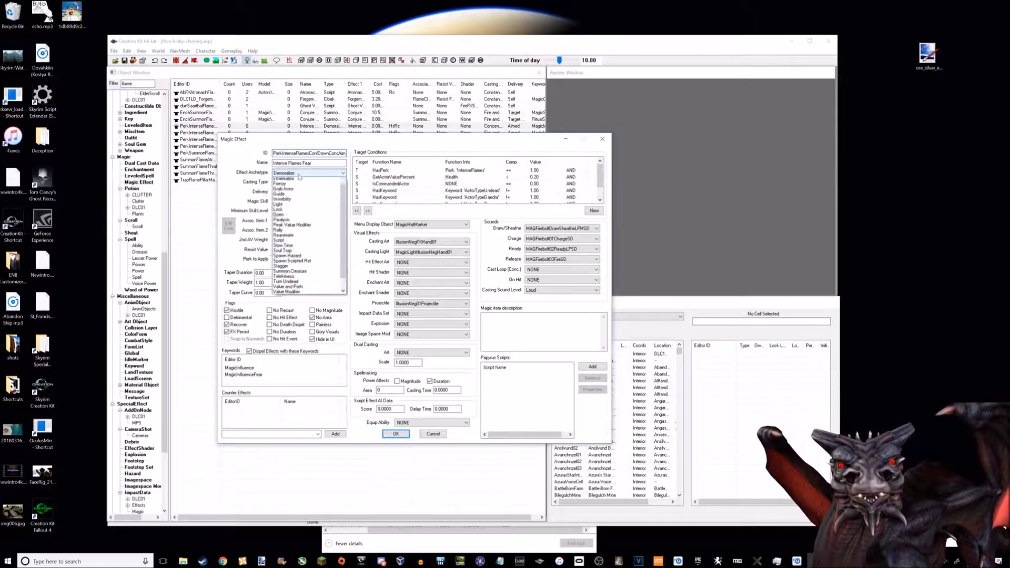
scroll(291, 221, "up", 1)
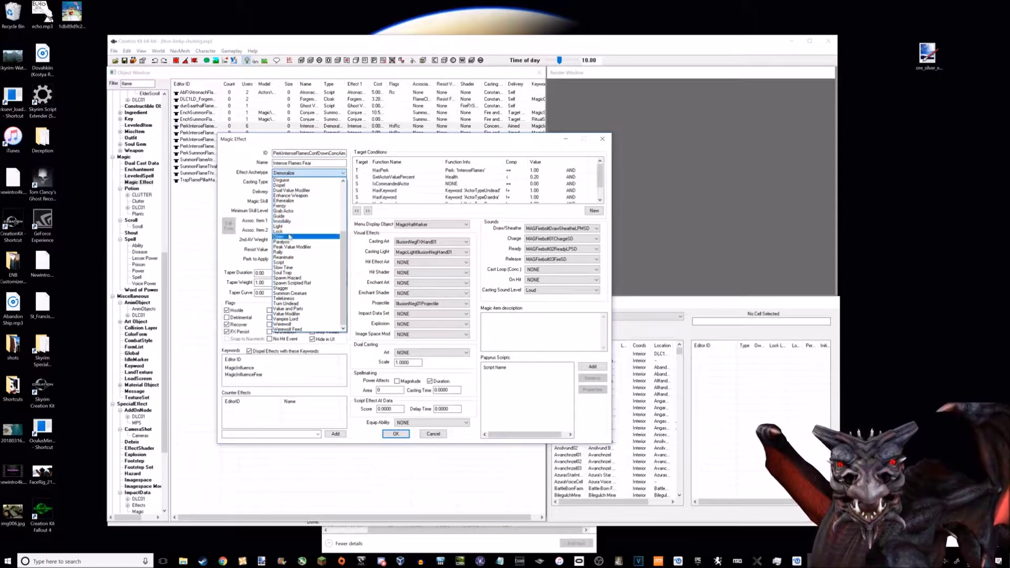
scroll(289, 237, "up", 5)
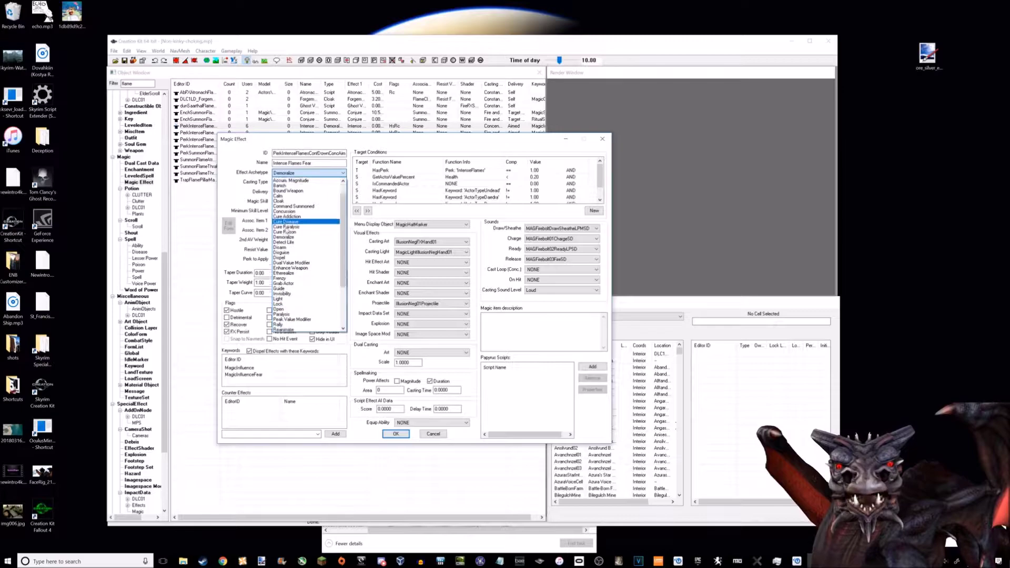
scroll(287, 232, "down", 5)
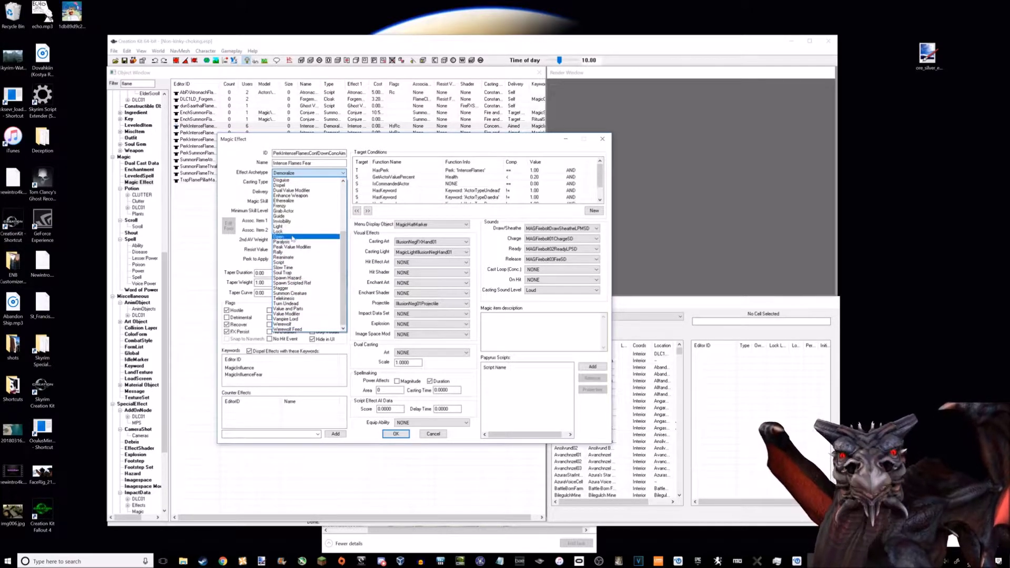
scroll(301, 196, "up", 2)
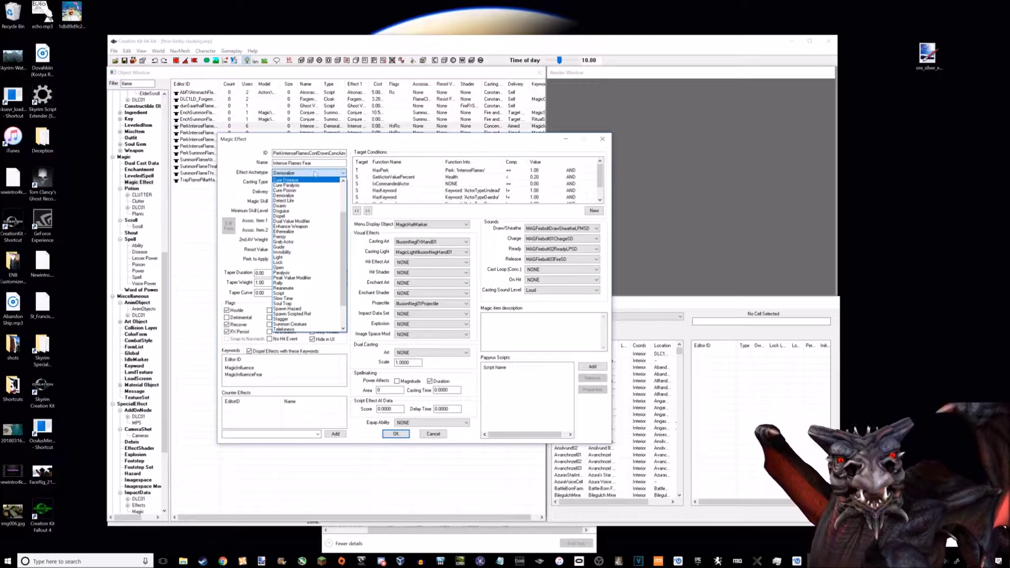
left_click(315, 174)
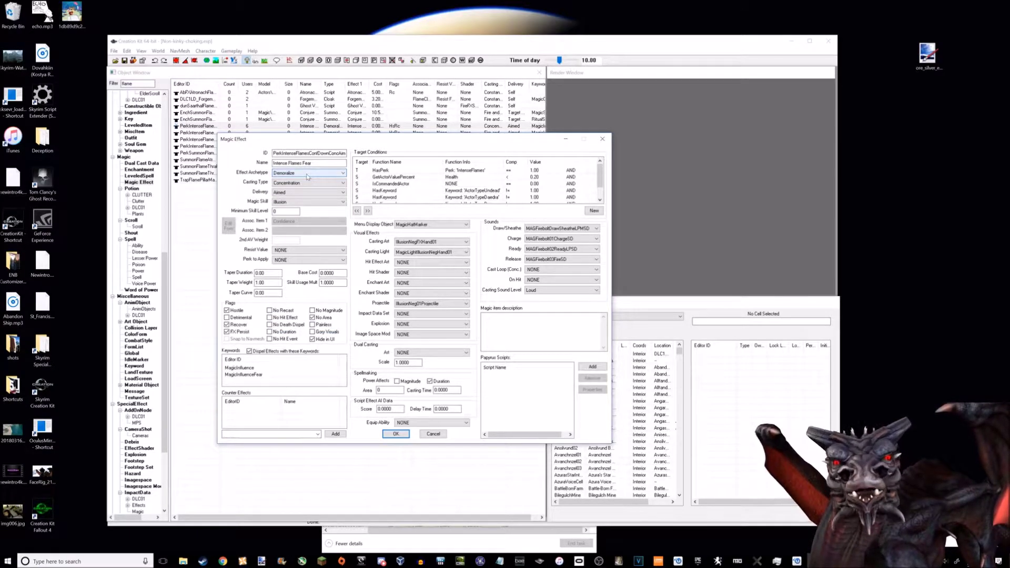
left_click(290, 184)
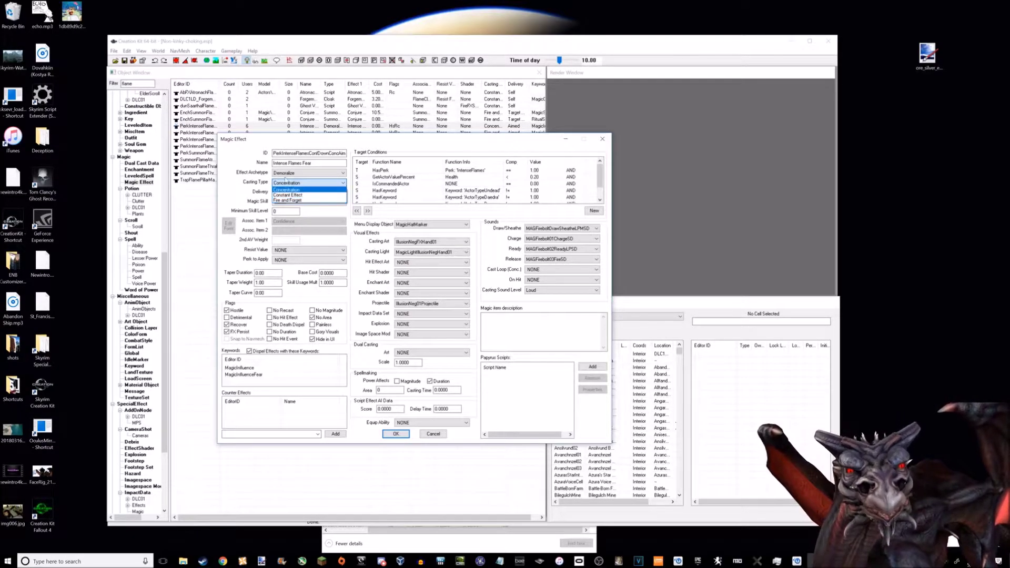
left_click(288, 182)
left_click(286, 193)
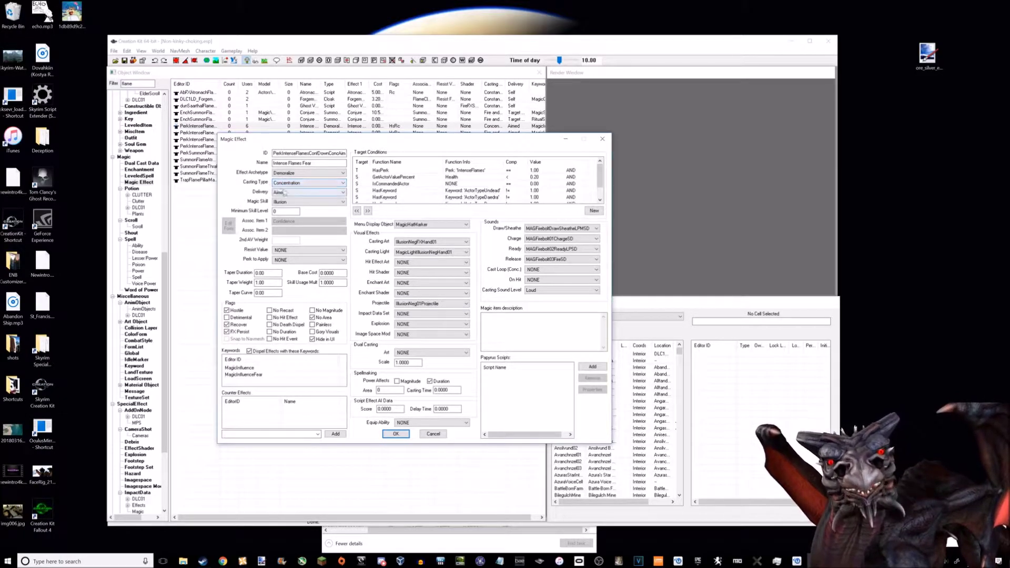
left_click(286, 192)
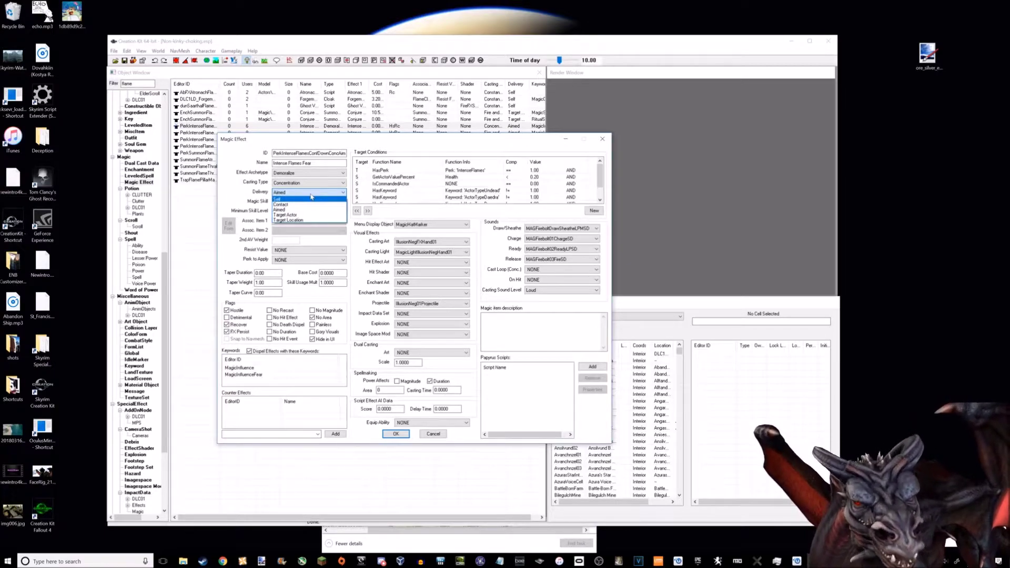
left_click(290, 199)
left_click(308, 192)
left_click(294, 209)
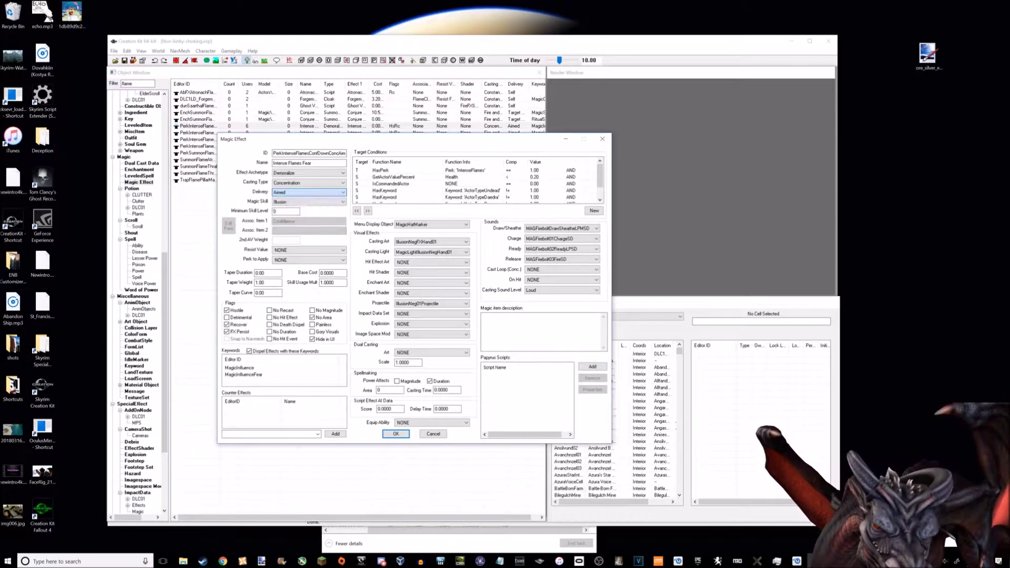
Step: Cancel the flame effect, filter for 'tele', and open the duplicate Telekinesis Effect
left_click(434, 435)
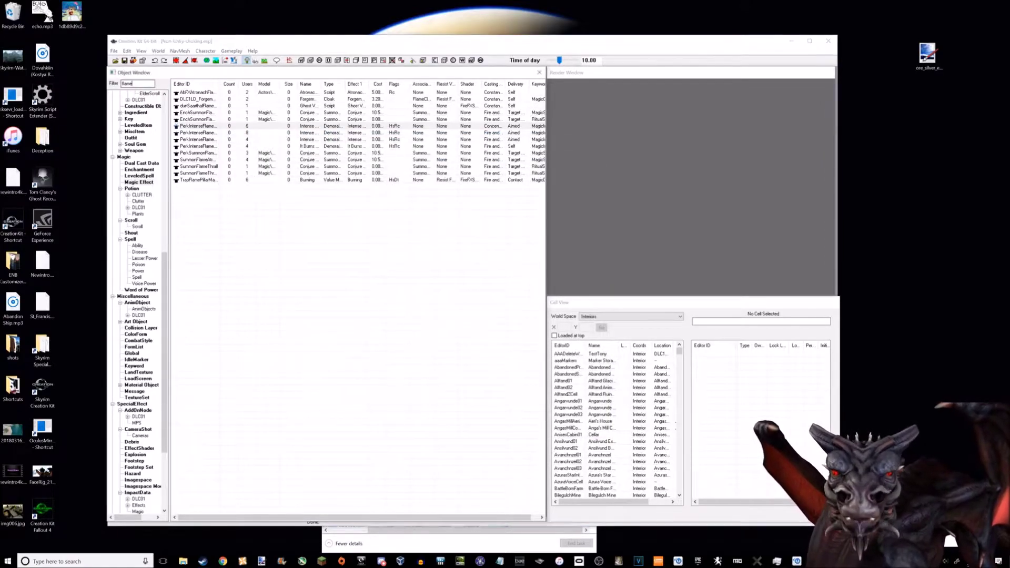
double_click(134, 83)
type("tele")
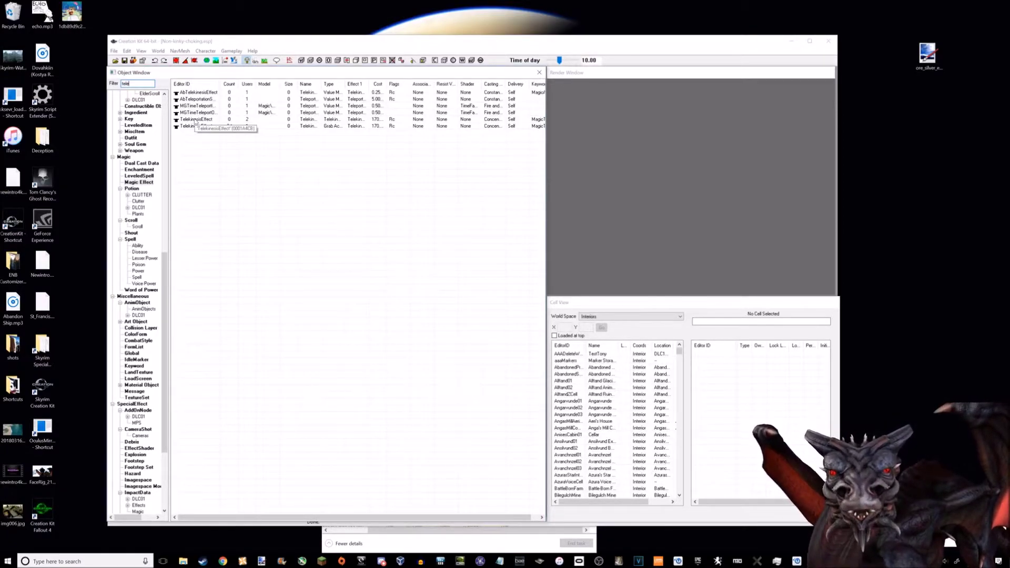
left_click(195, 128)
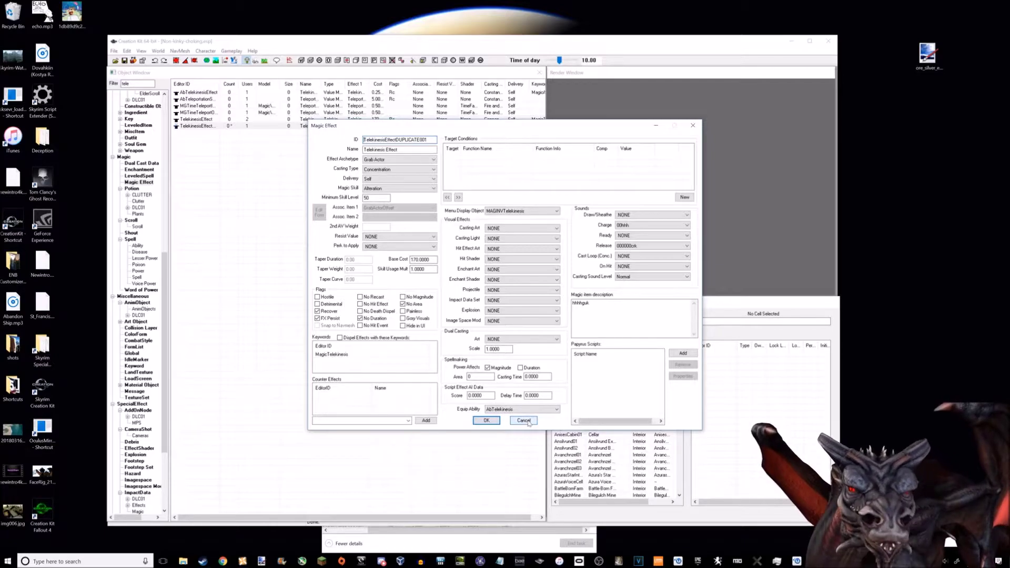
Step: Close the Telekinesis Effect unchanged and clear the filter to show all magic effects
left_click(524, 421)
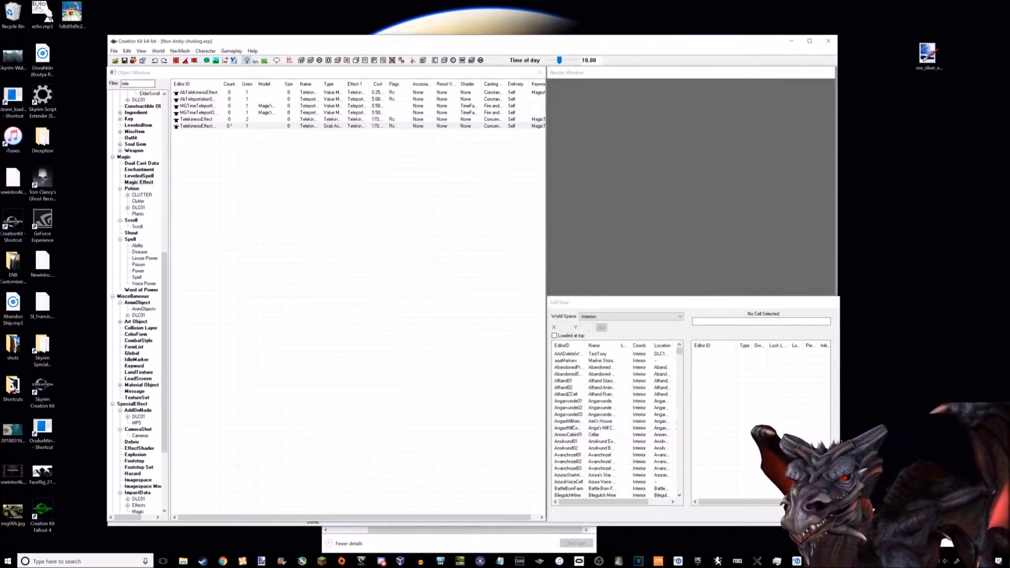
double_click(126, 83)
key("BackSpace")
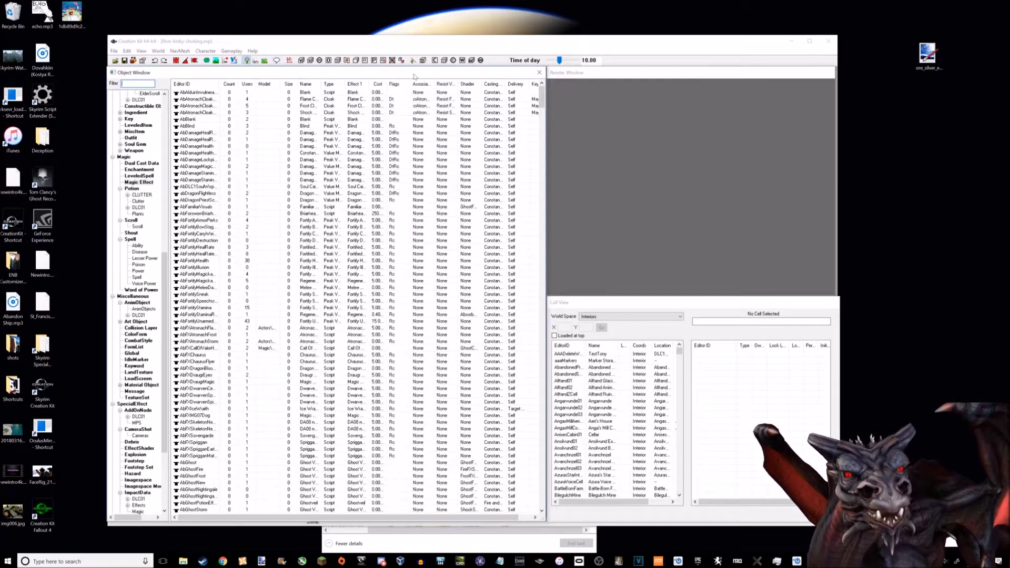
Step: Sort the Magic Effect list by the Delivery column and scroll through the results
left_click(516, 84)
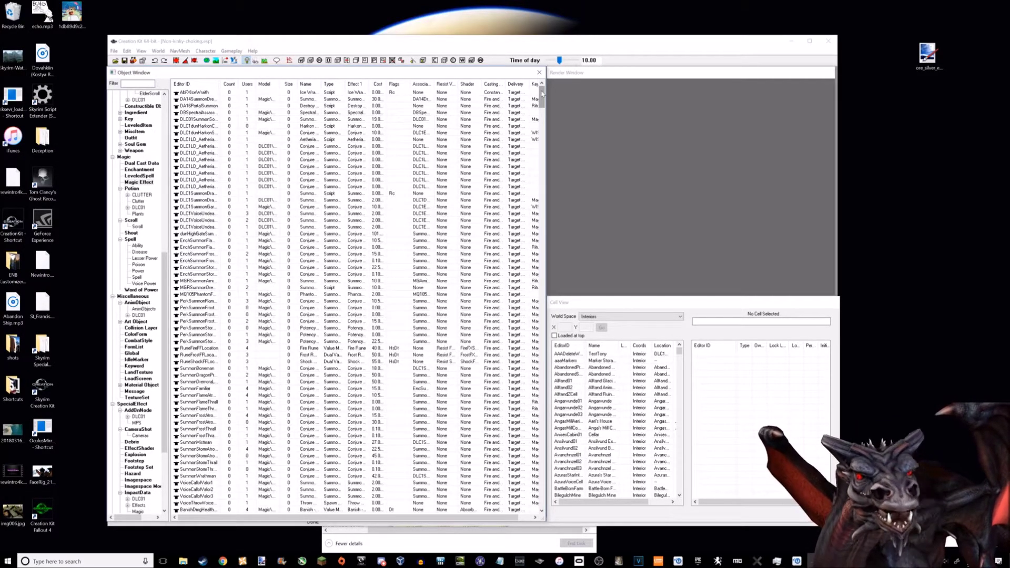
left_click_drag(542, 94, 551, 126)
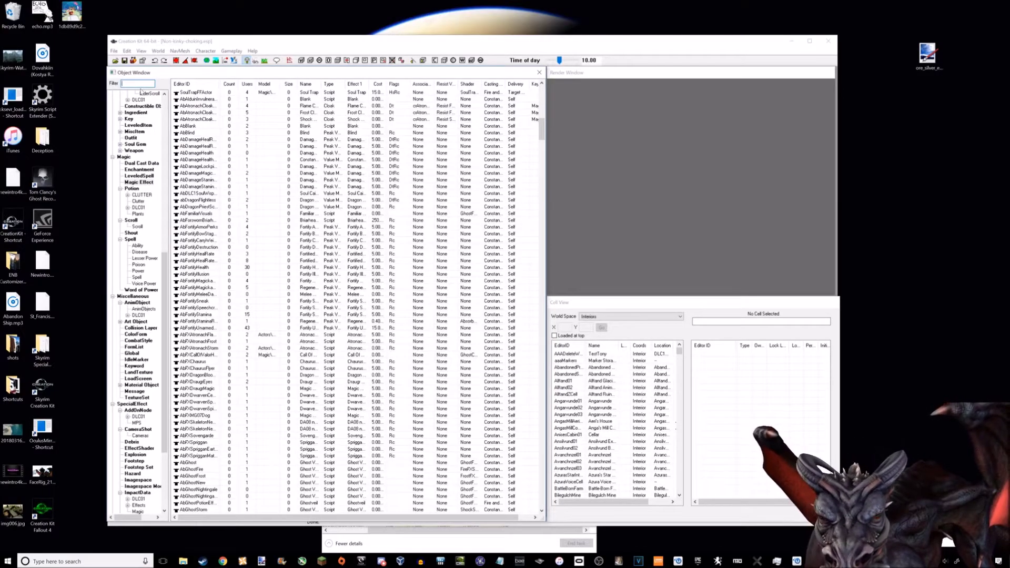
Step: Filter for 'cloak', open FireCloakFFSelfDUPLICATE001 to review its settings, then cancel without changes
type("flame")
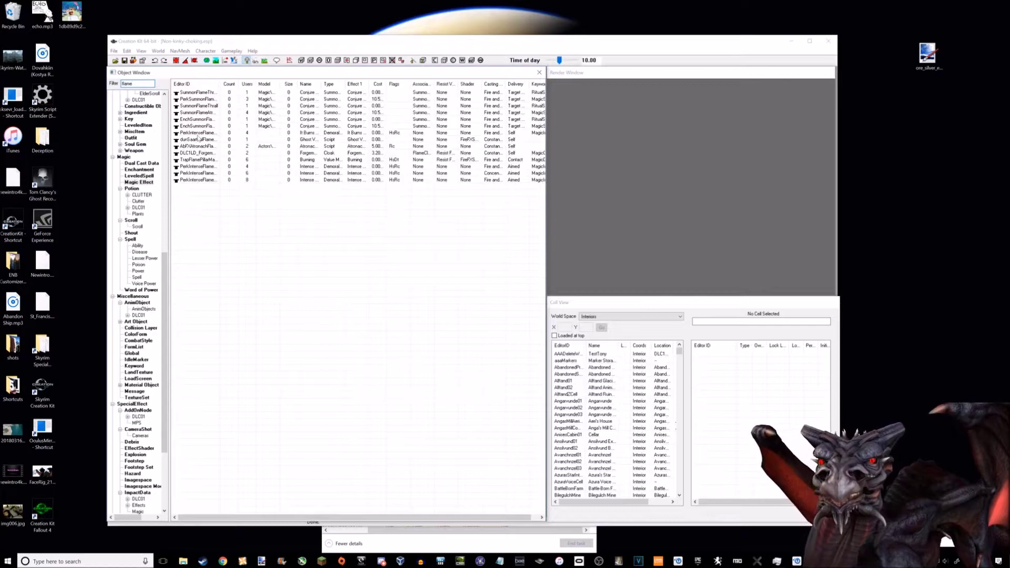
key("BackSpace")
key("BackSpace")
key("BackSpace")
key("BackSpace")
key("BackSpace")
type("c")
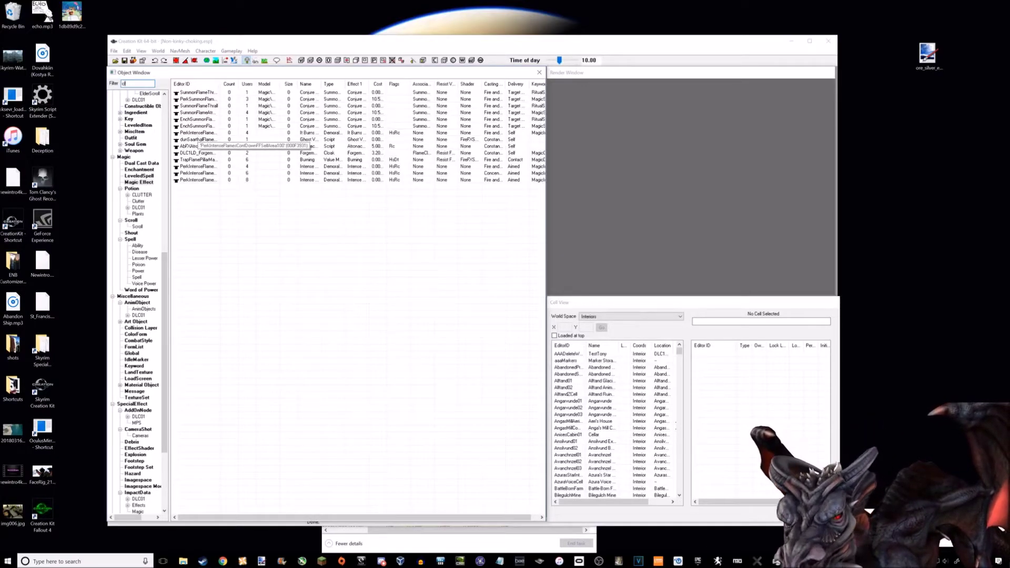
type("loak")
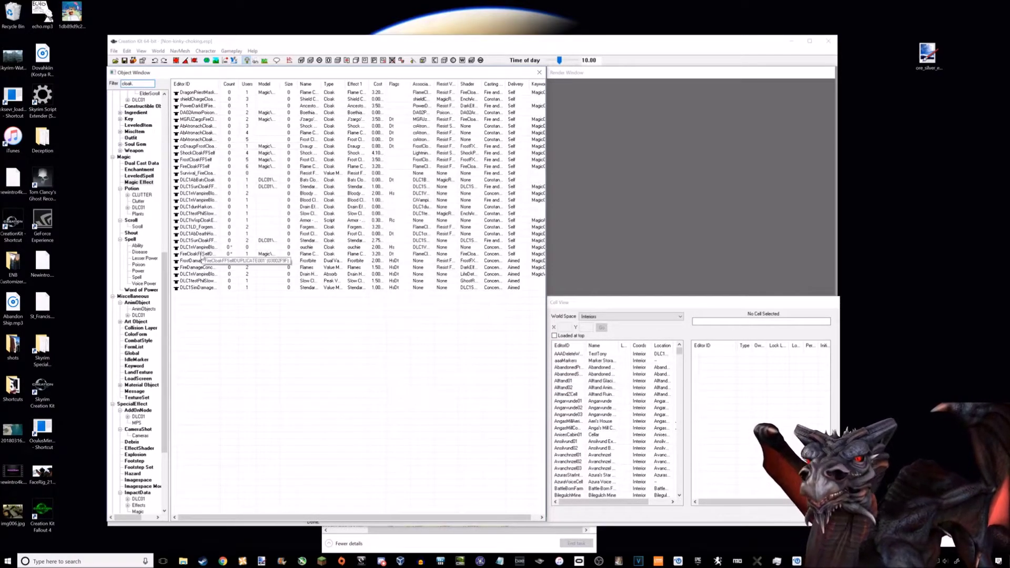
left_click(217, 254)
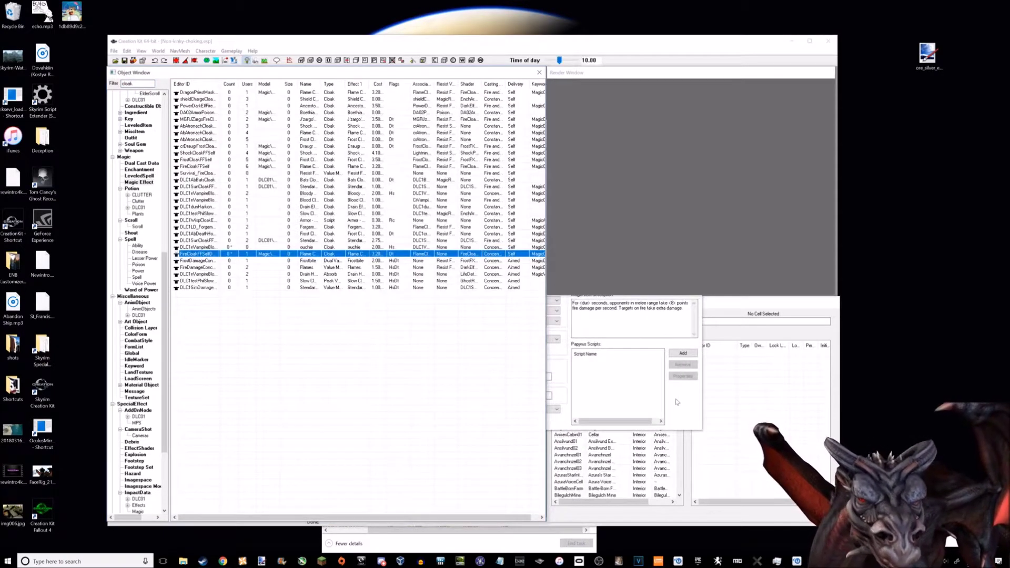
left_click(677, 402)
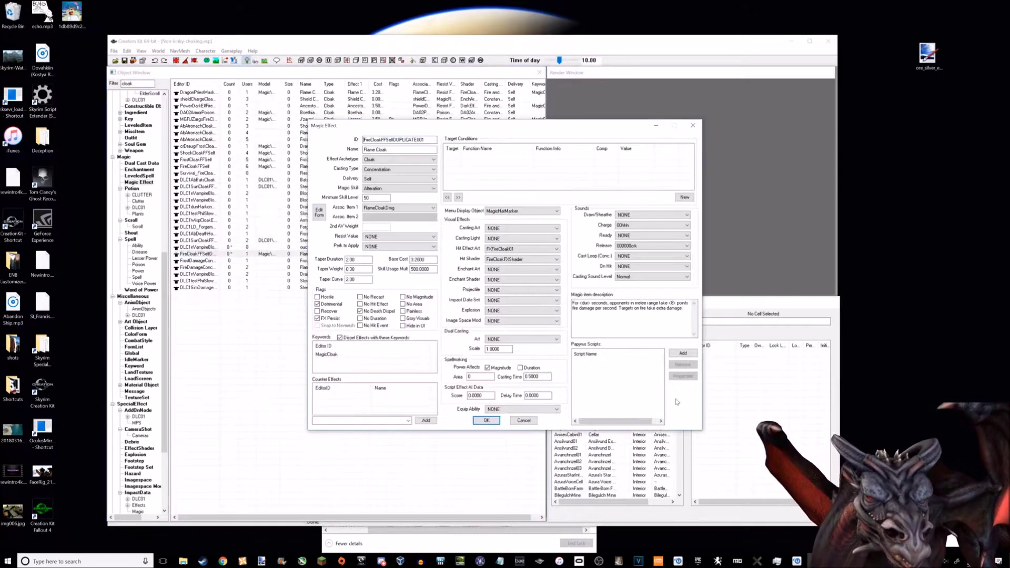
left_click(530, 424)
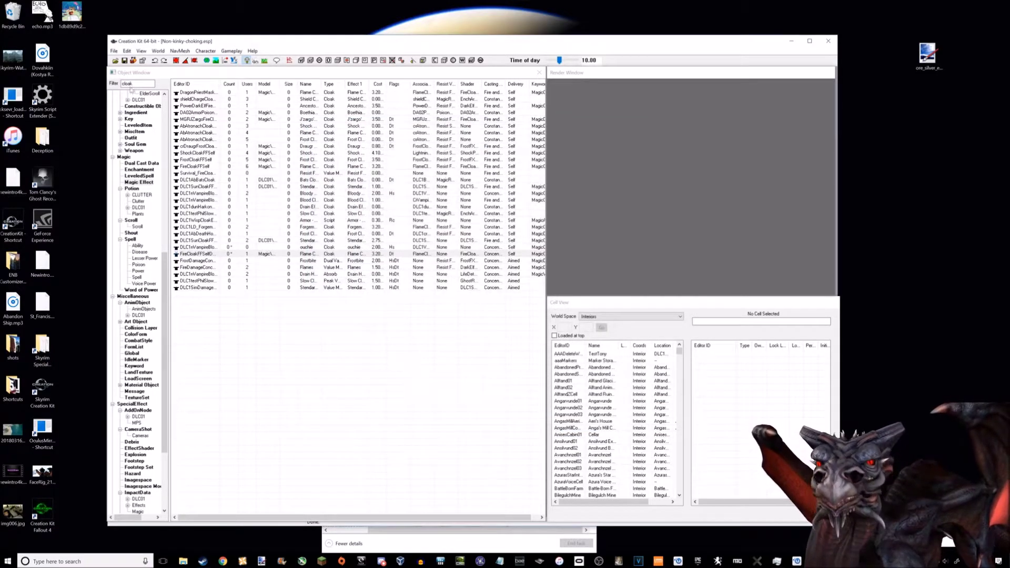
Step: Switch to Spell records, filter for 'flames', open the Flames spell, and move its dialog left
double_click(131, 85)
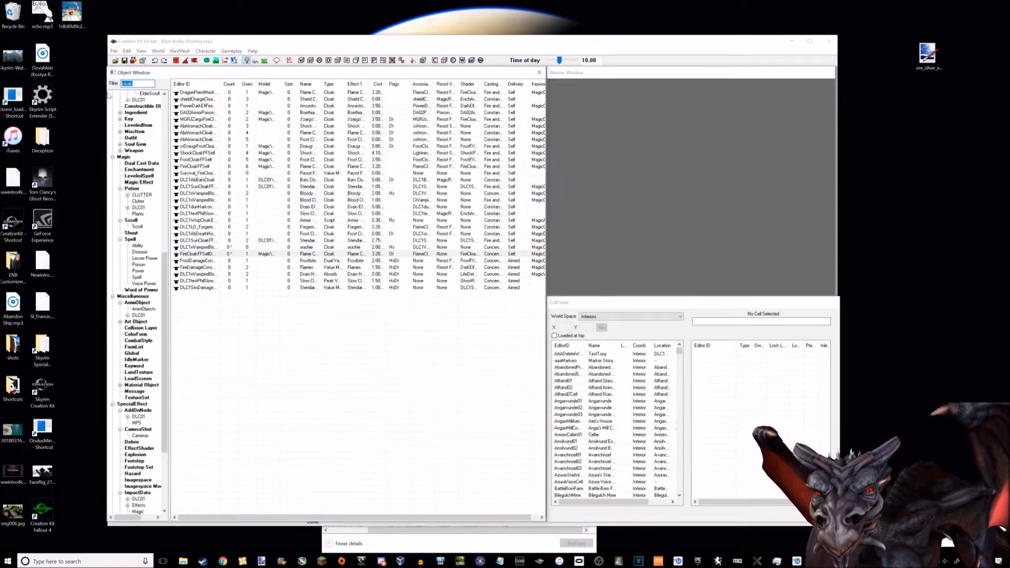
left_click(136, 279)
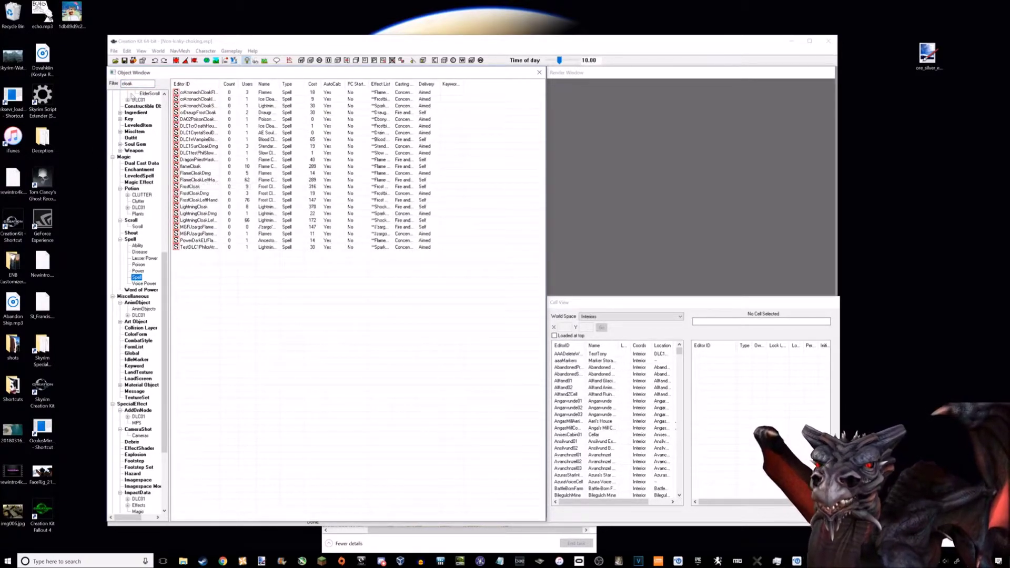
double_click(127, 83)
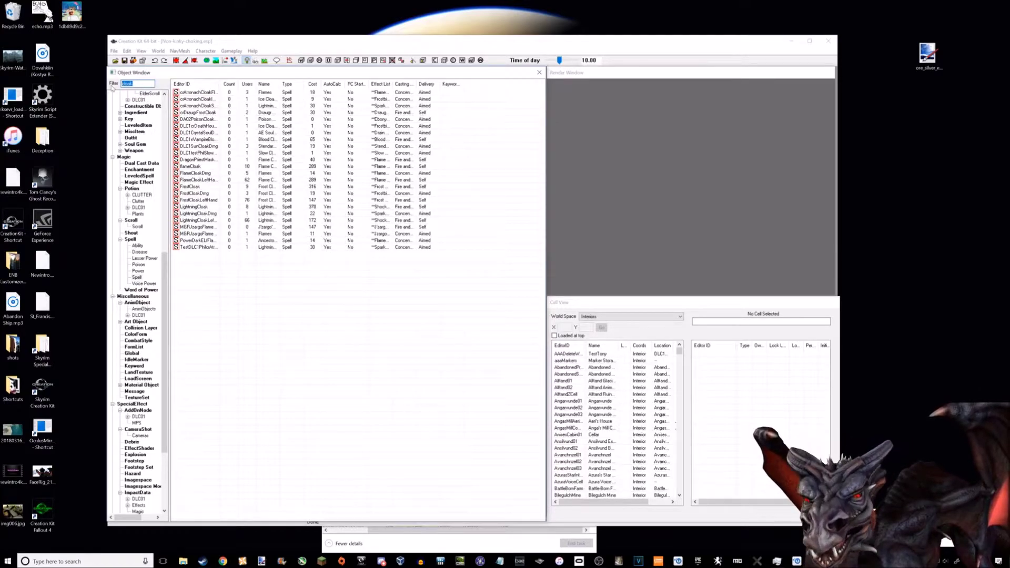
type("flmaes")
key("BackSpace")
key("BackSpace")
key("BackSpace")
key("BackSpace")
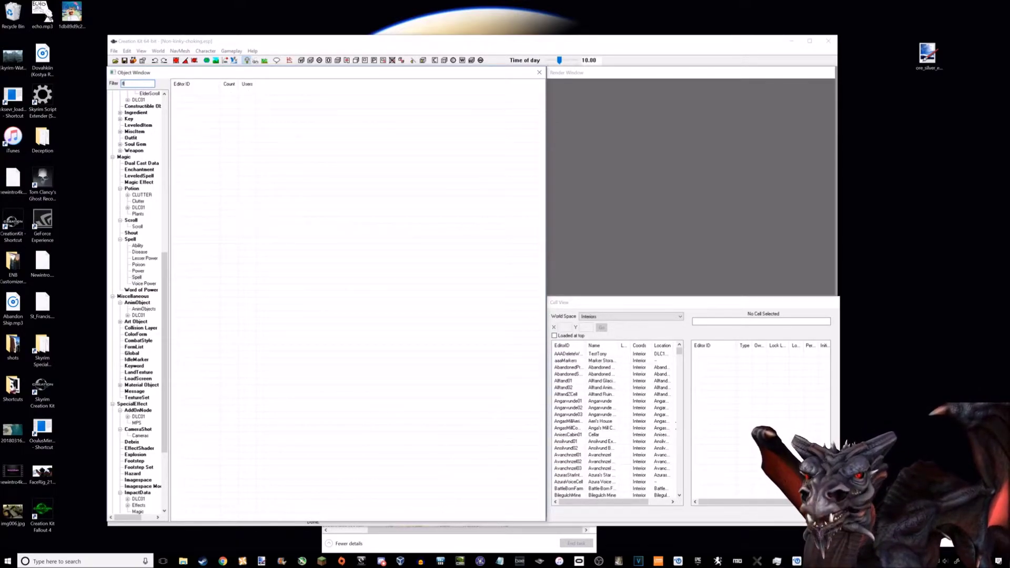
type("ames")
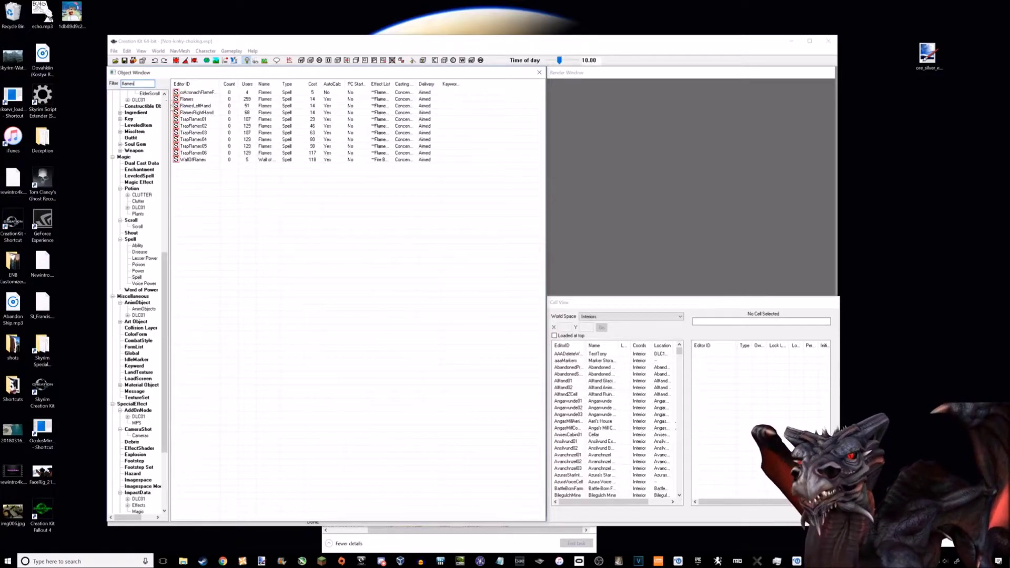
left_click(186, 99)
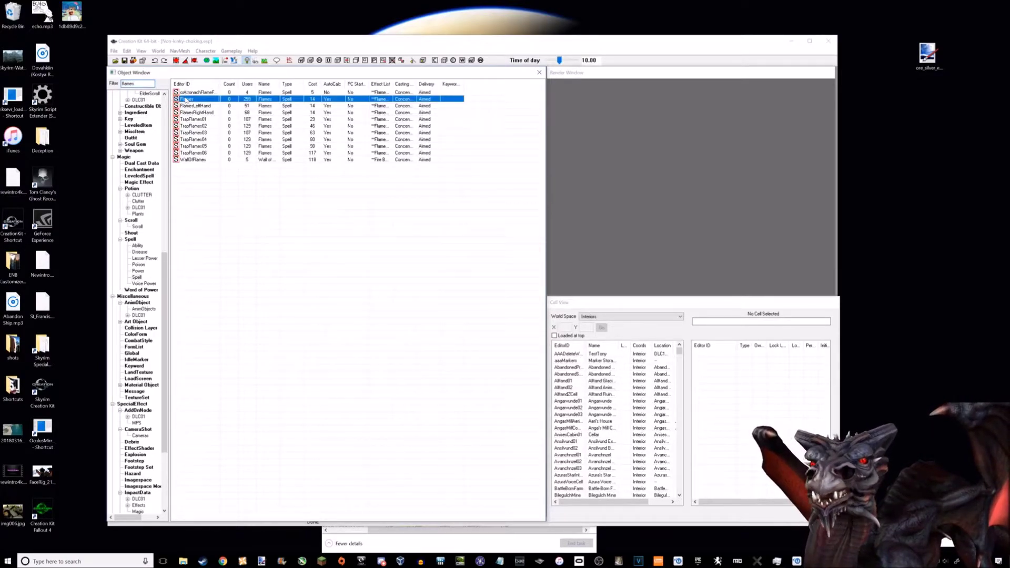
double_click(187, 99)
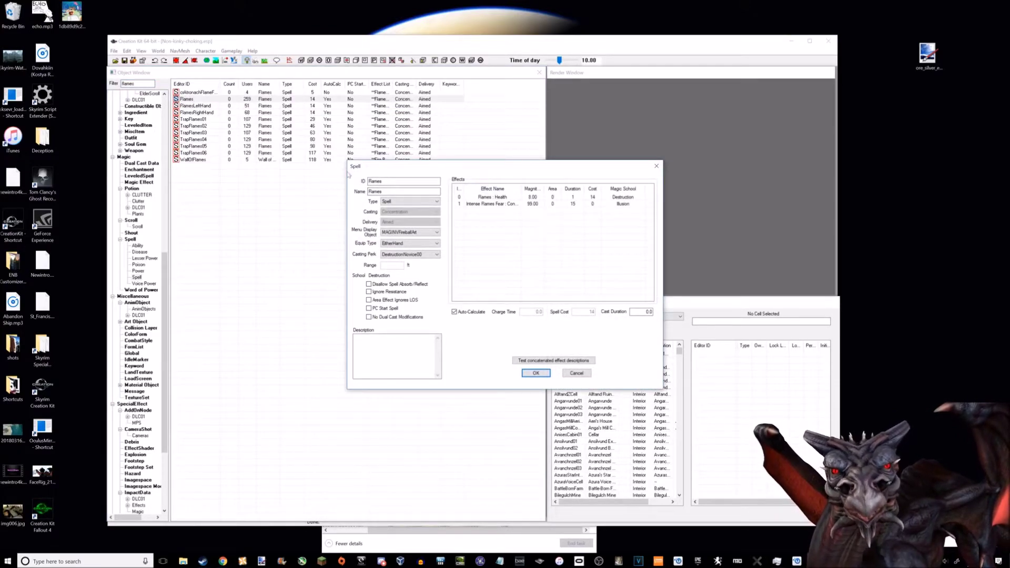
left_click_drag(497, 174, 336, 176)
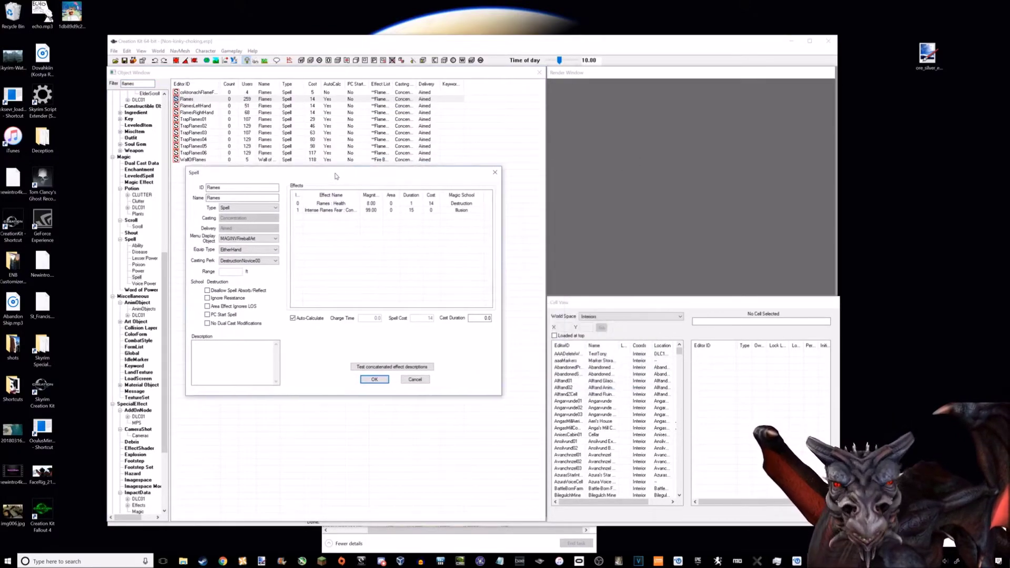
double_click(324, 204)
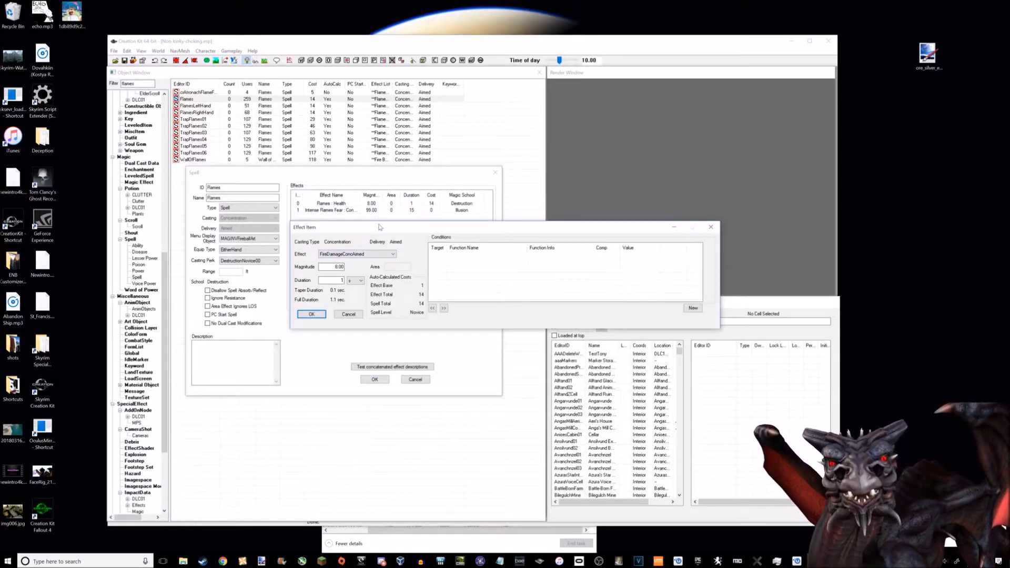
left_click_drag(380, 226, 374, 220)
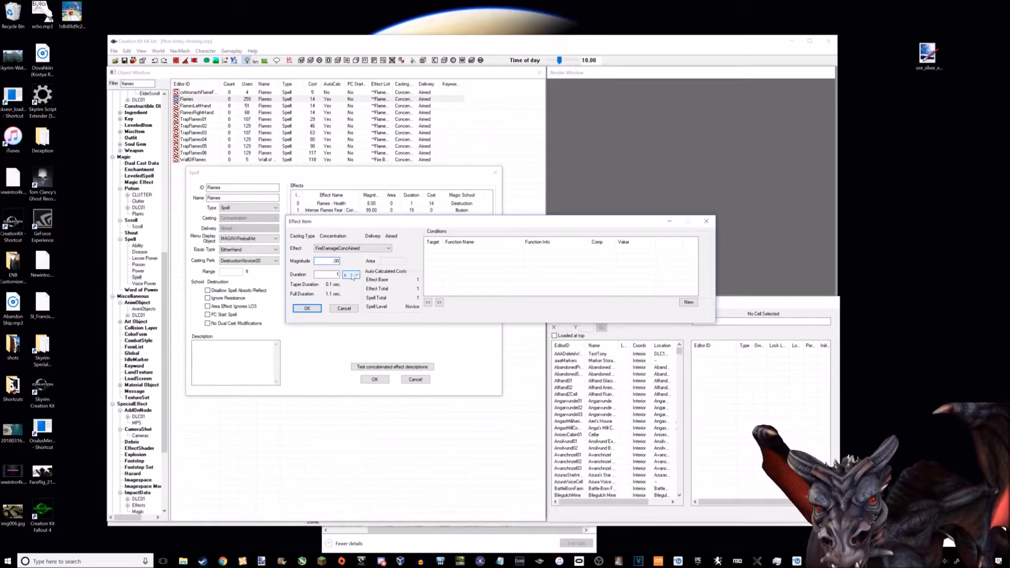
type("55")
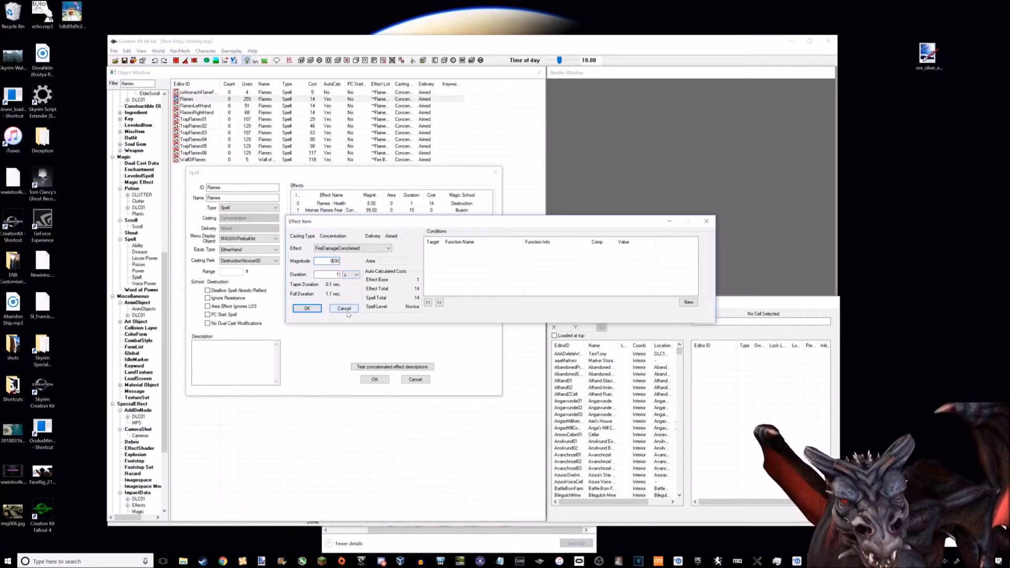
left_click(310, 310)
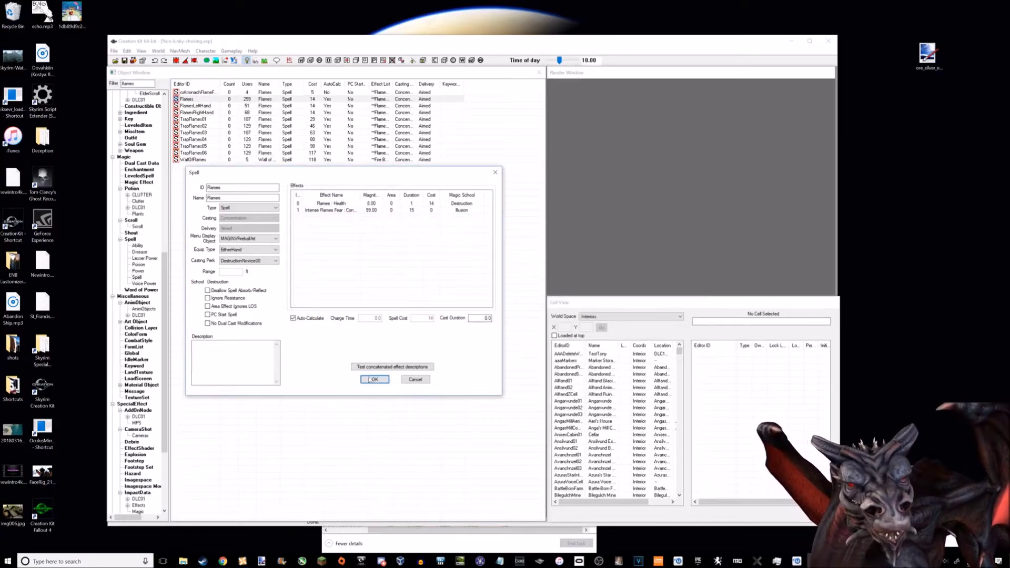
Step: Cancel the Flames spell, filter for 'cloak', open flameCloak and its FireCloakFFSelf effect details
left_click(414, 381)
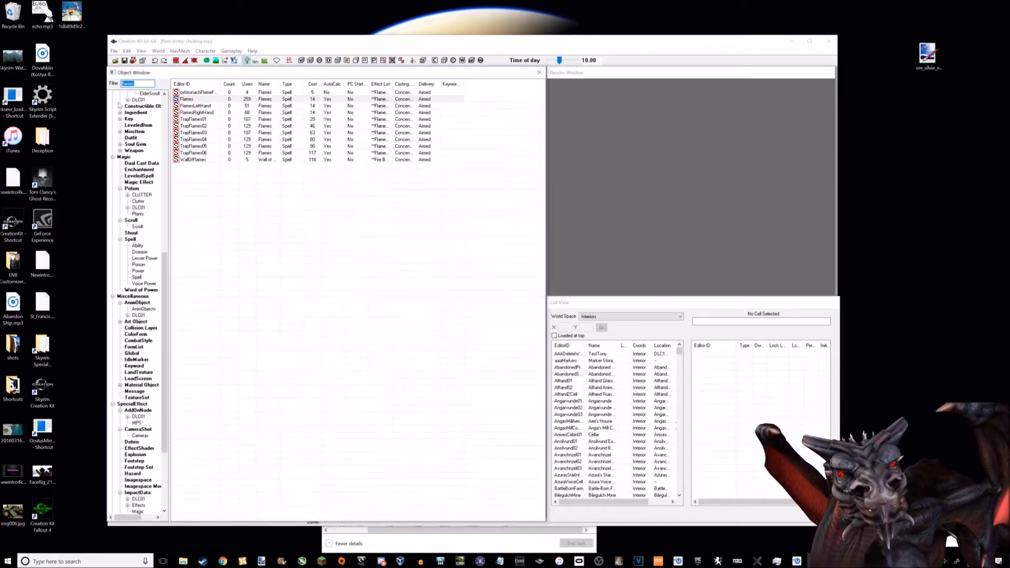
type("cloak")
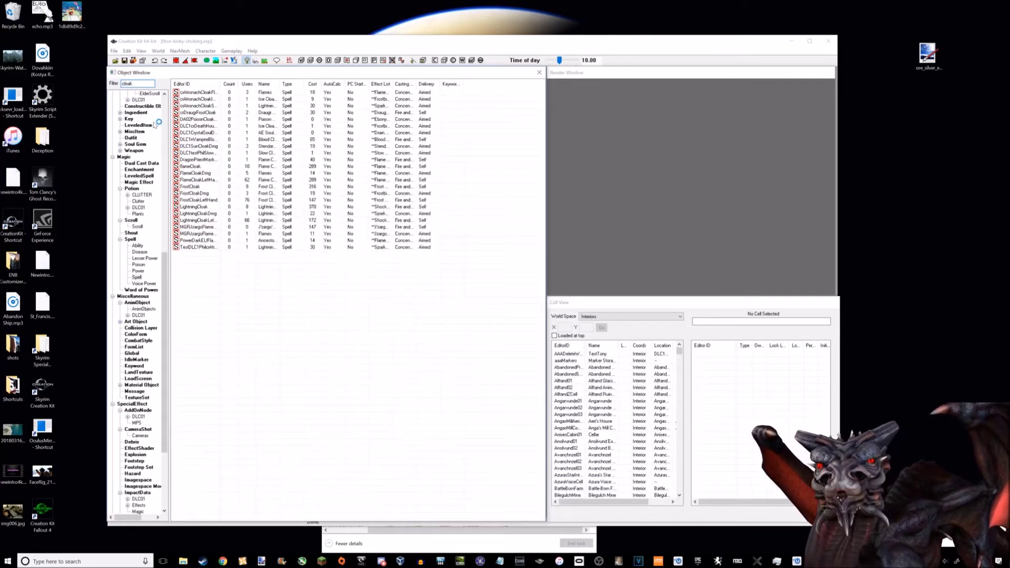
left_click(196, 166)
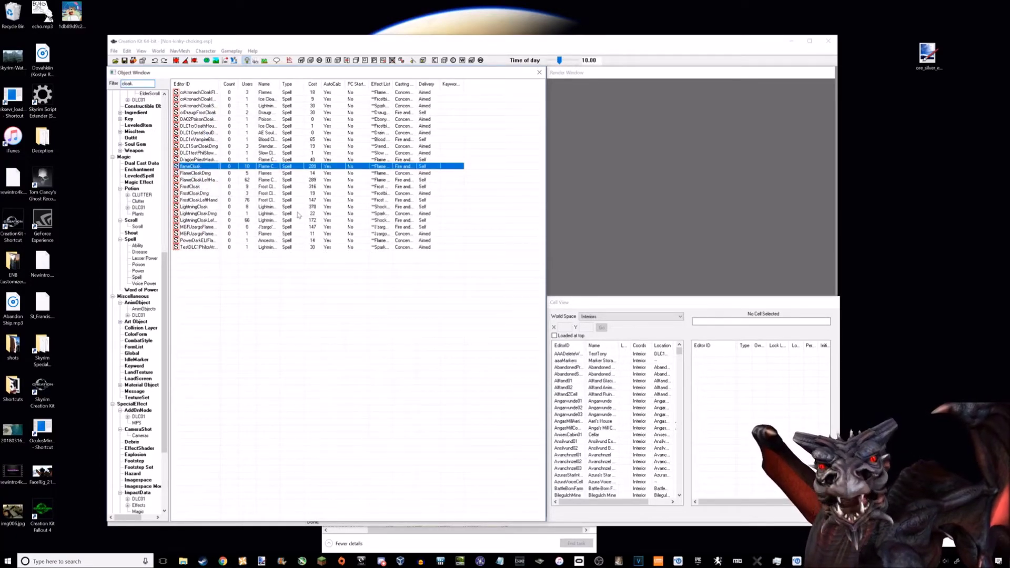
key("Return")
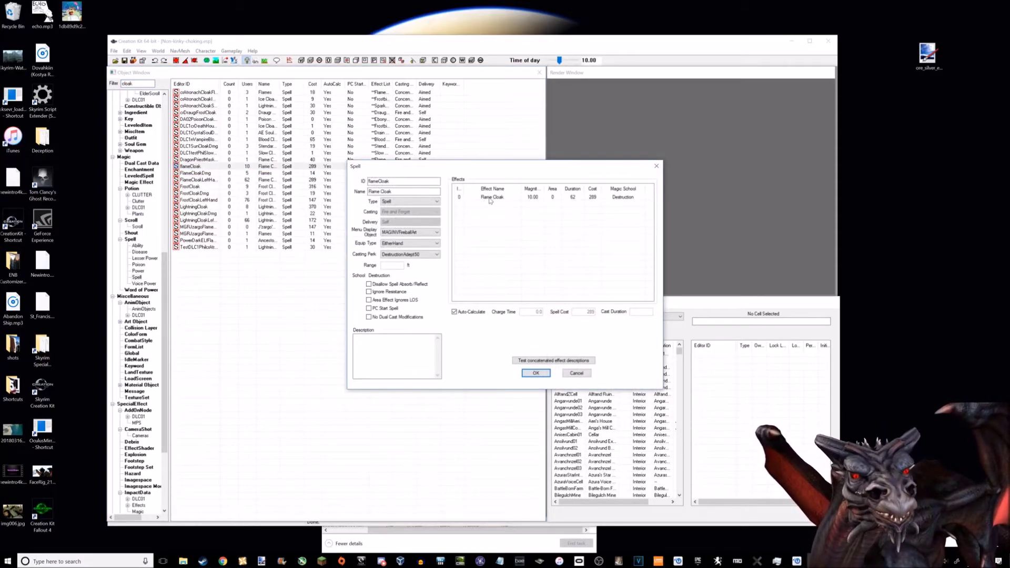
double_click(490, 197)
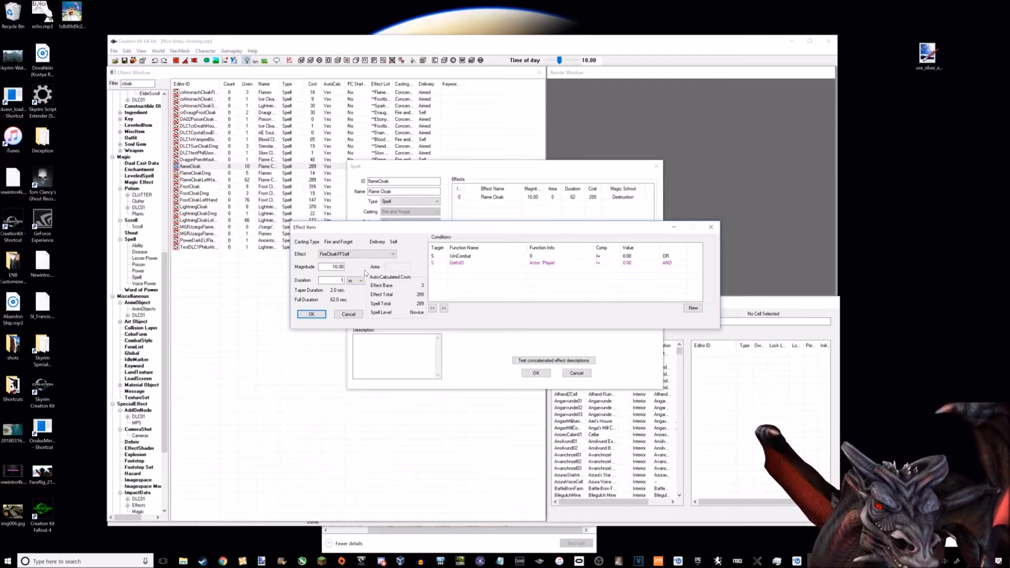
left_click(312, 314)
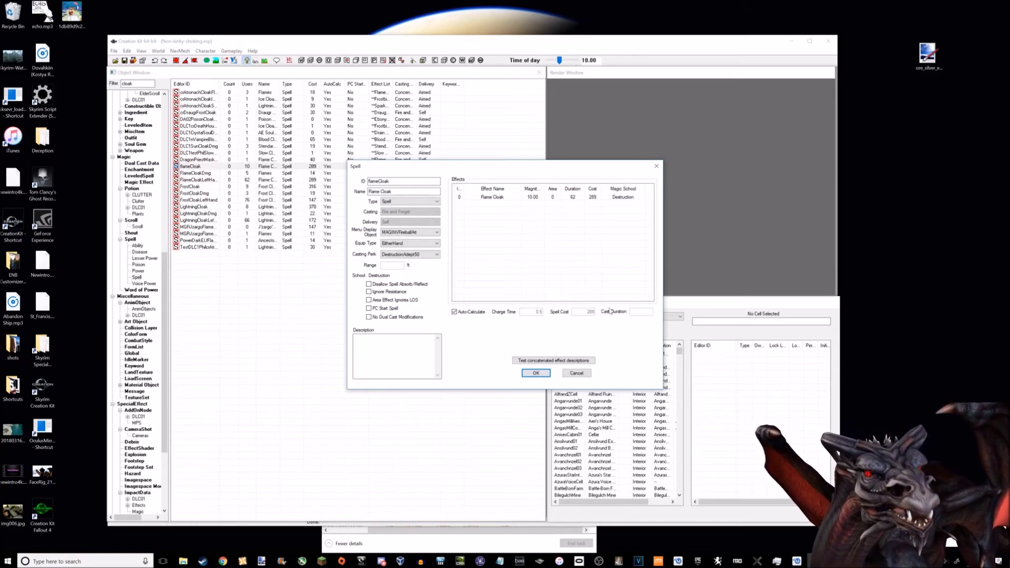
Step: Toggle Auto-Calculate off and back on, then cancel the Flame Cloak spell dialog
left_click(459, 313)
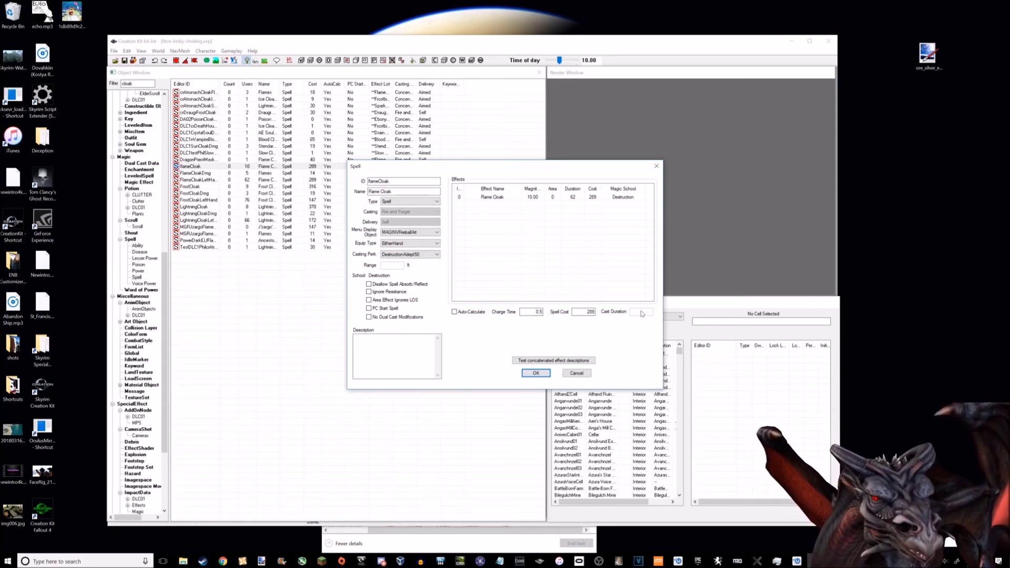
left_click(469, 312)
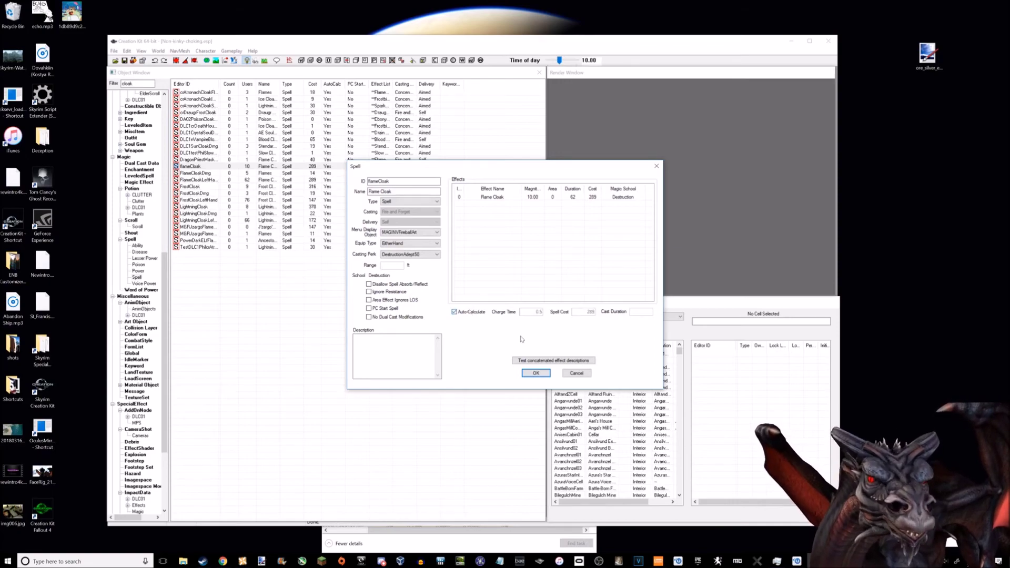
left_click(577, 374)
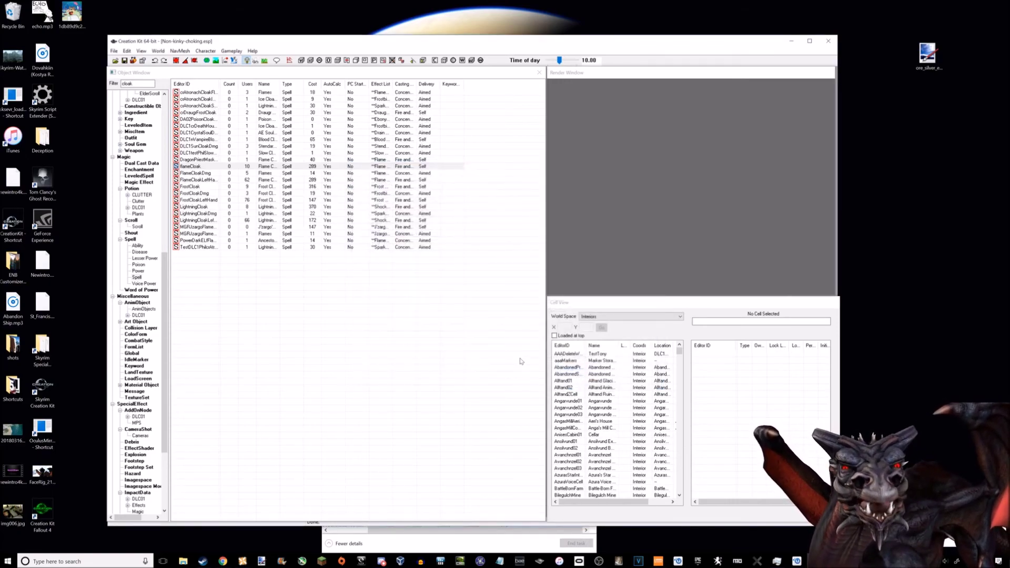